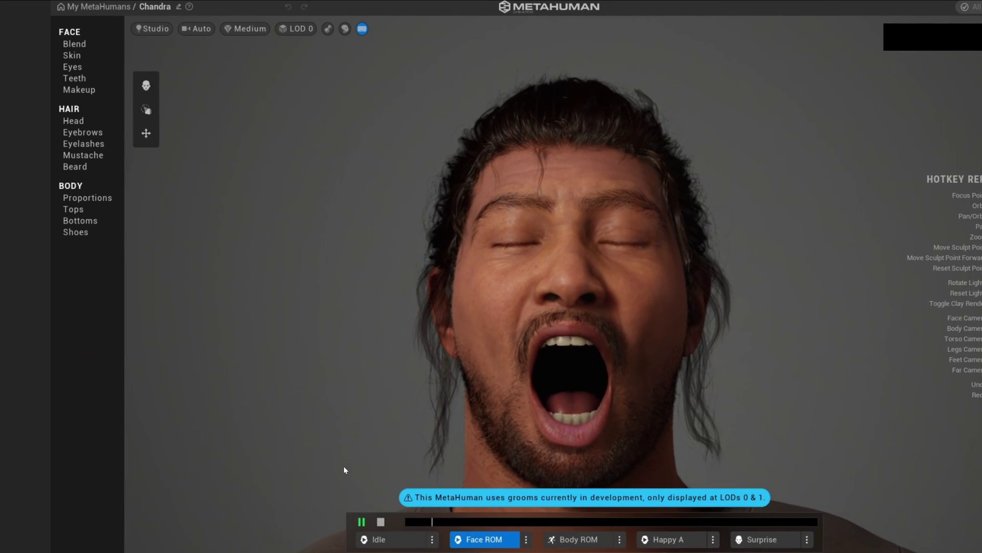
# Preview the Body ROM and Happy A animations, then return the character to Idle.
pyautogui.click(554, 540)
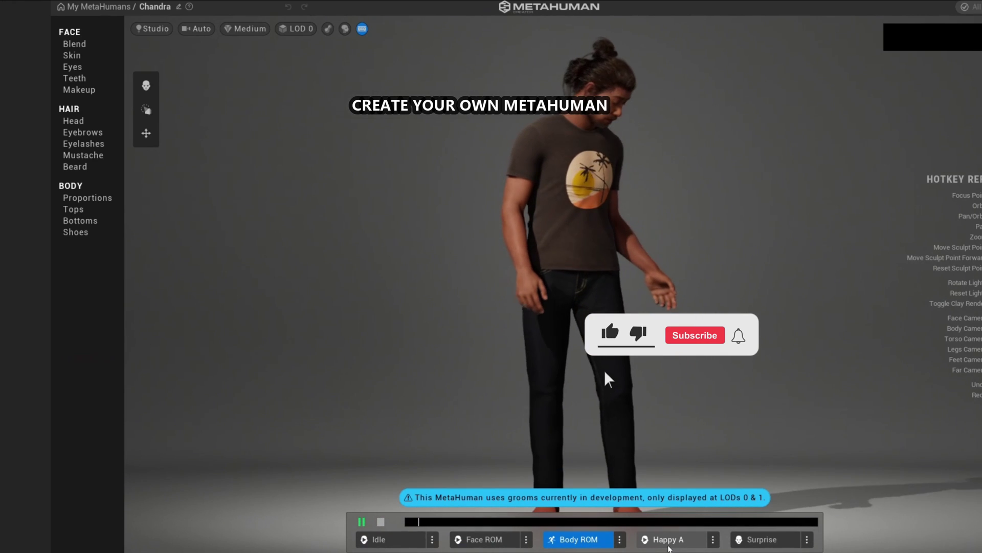
pyautogui.click(665, 542)
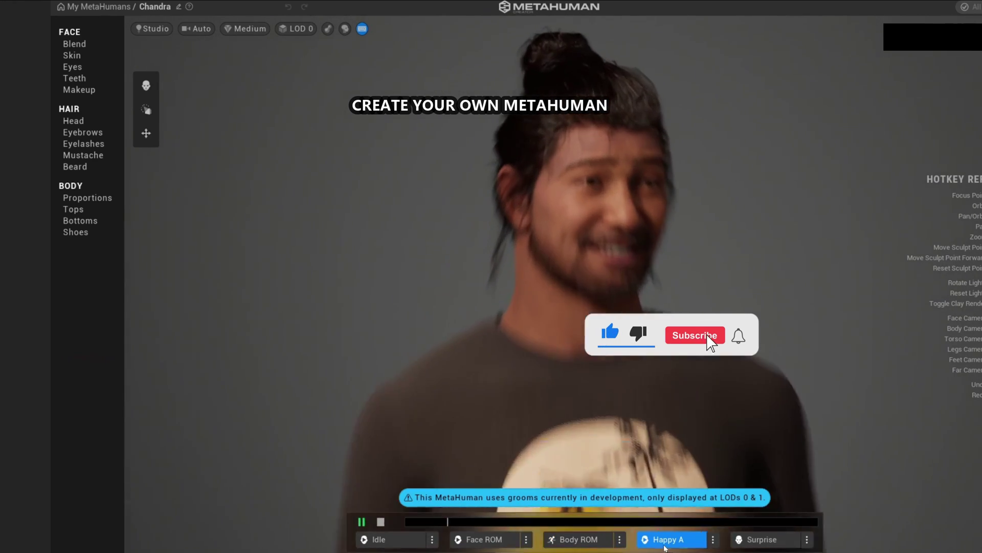
pyautogui.click(394, 538)
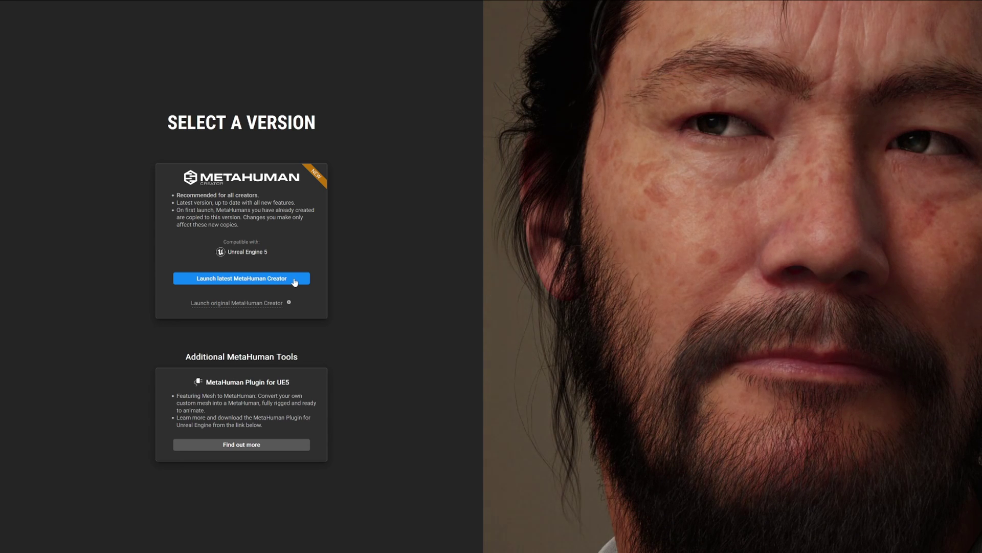
# Launch the latest MetaHuman Creator version from the Select a Version page.
pyautogui.click(294, 280)
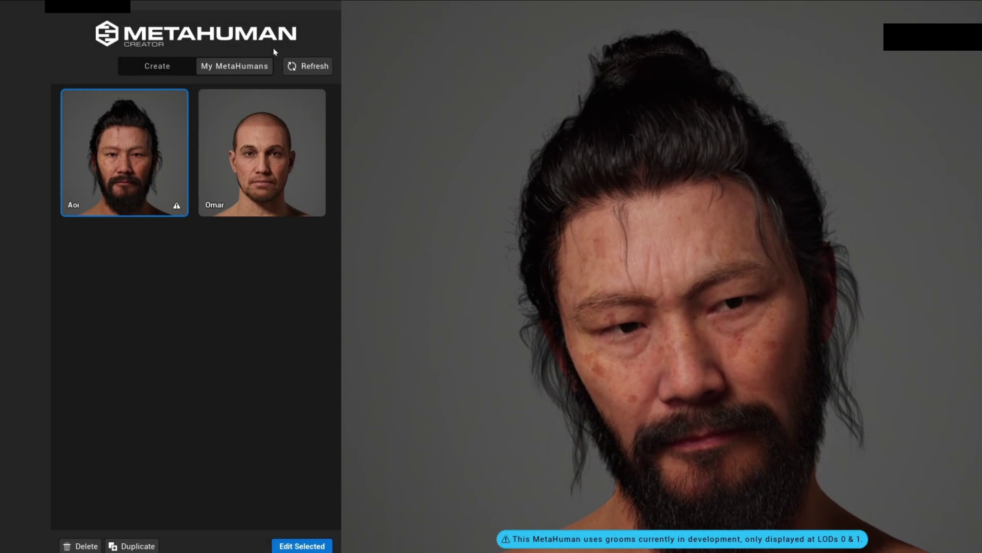
# Switch to the Create preset gallery to start a new character.
pyautogui.click(152, 66)
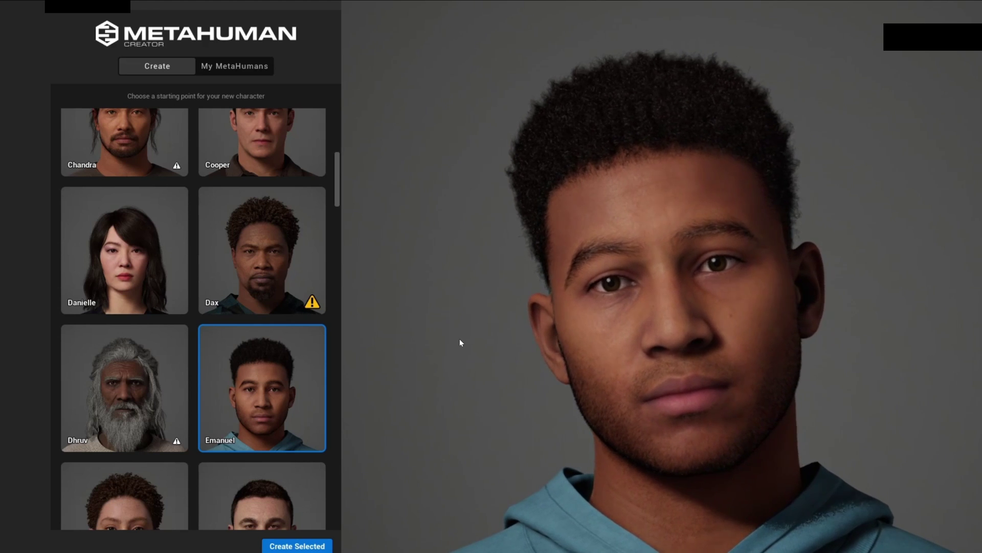
# Browse the preset gallery, create a MetaHuman from Chandra, and view the head side-on.
pyautogui.scroll(6, 228, 327)
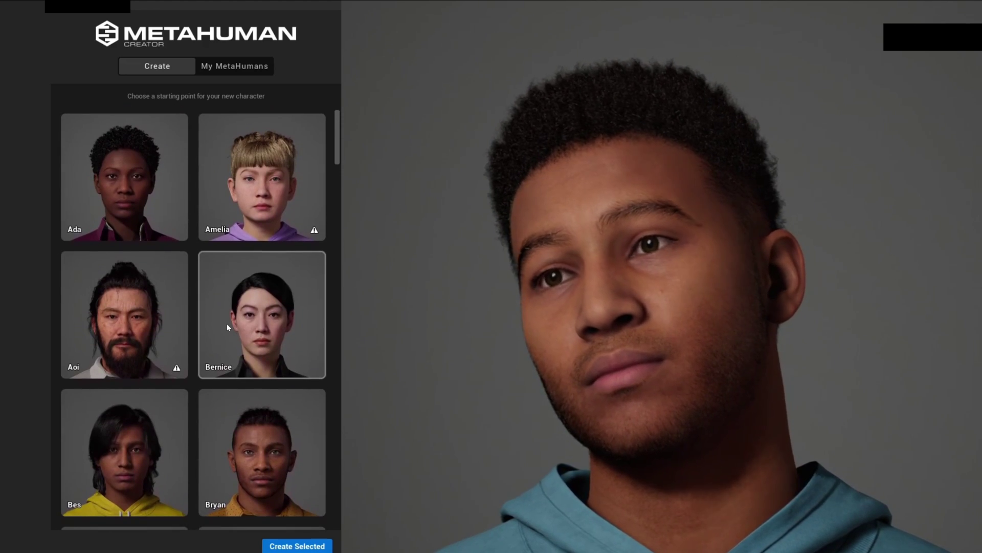
pyautogui.click(128, 227)
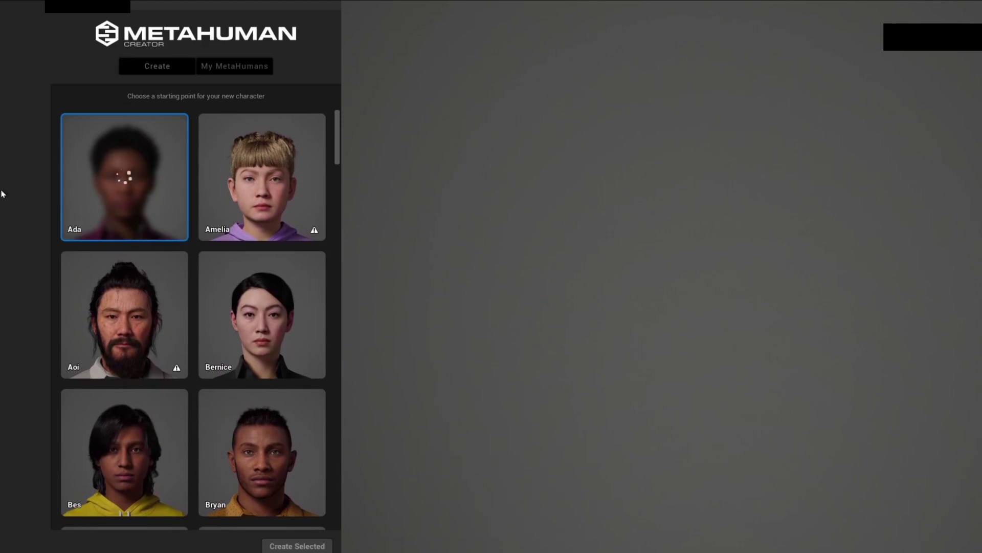
pyautogui.scroll(-15, 154, 279)
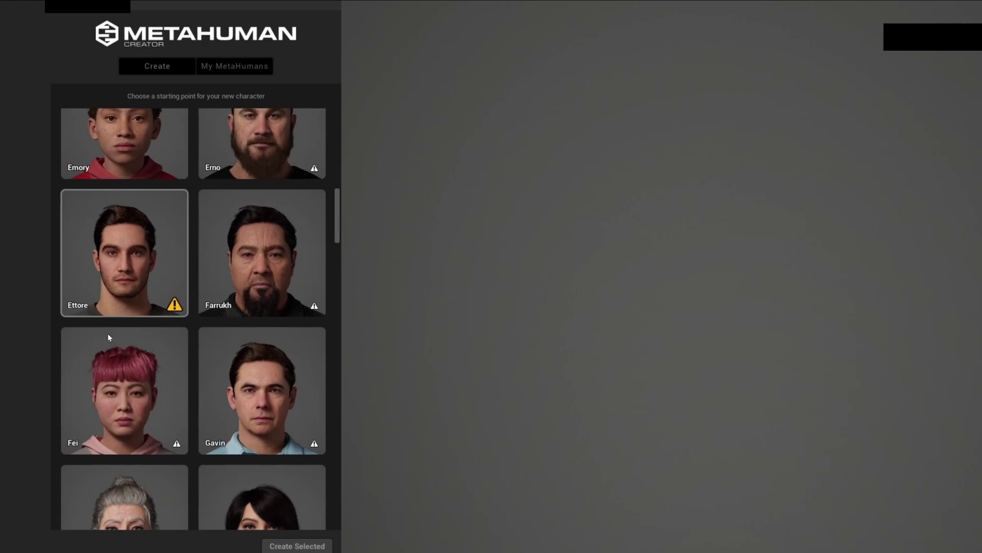
pyautogui.scroll(-5, 118, 328)
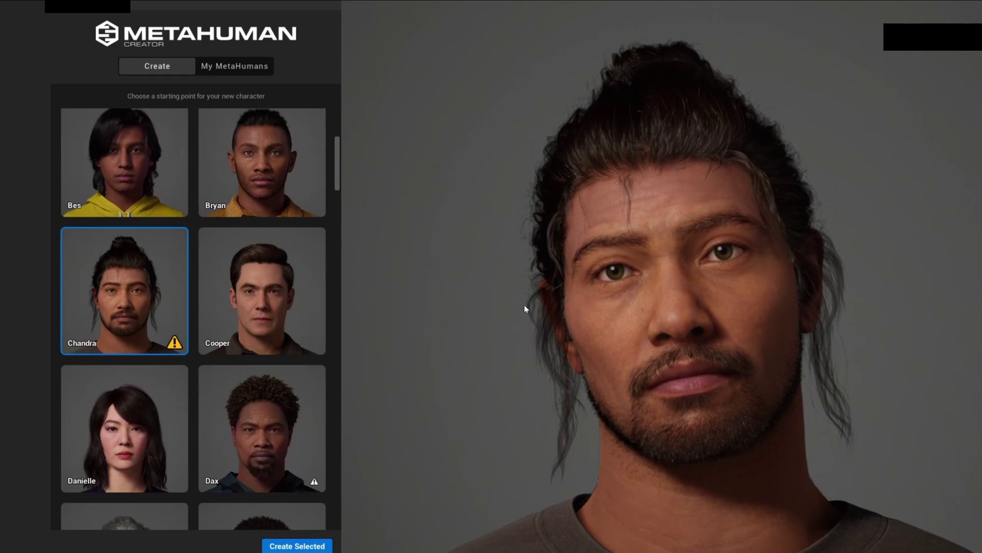
pyautogui.moveTo(175, 342)
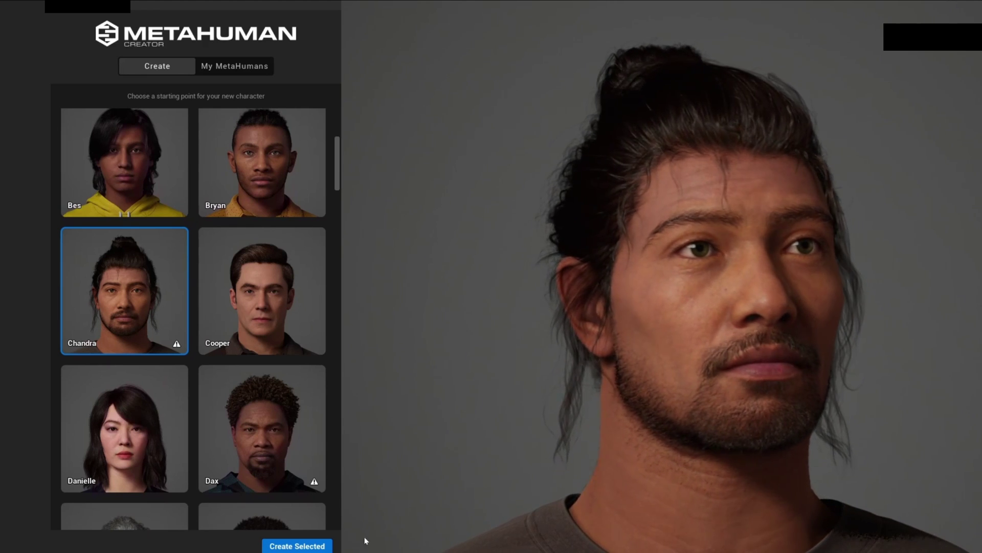
pyautogui.moveTo(725, 204); pyautogui.dragTo(477, 443)
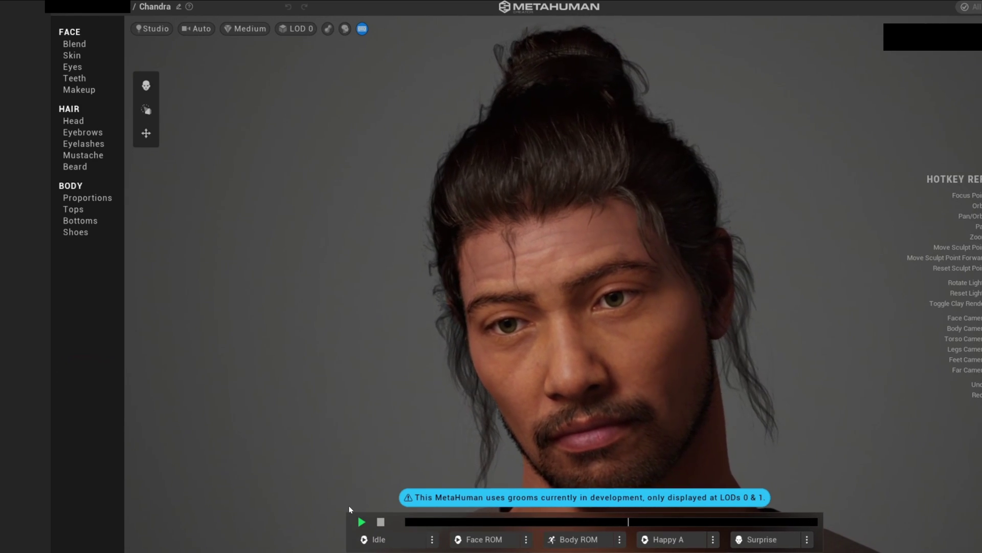
# Reset the pose, preview Body ROM and Happy A, then leave the Idle animation playing.
pyautogui.click(380, 524)
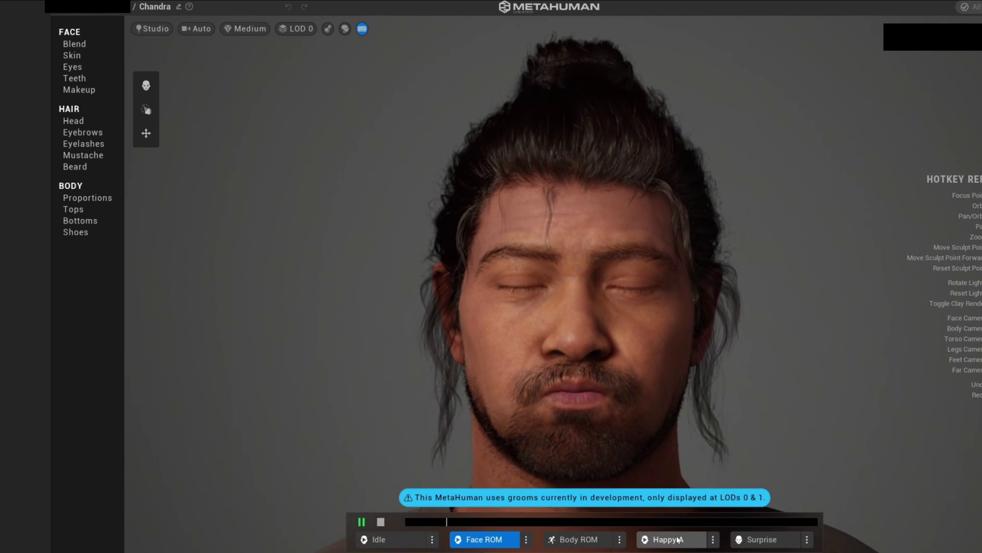
pyautogui.click(553, 541)
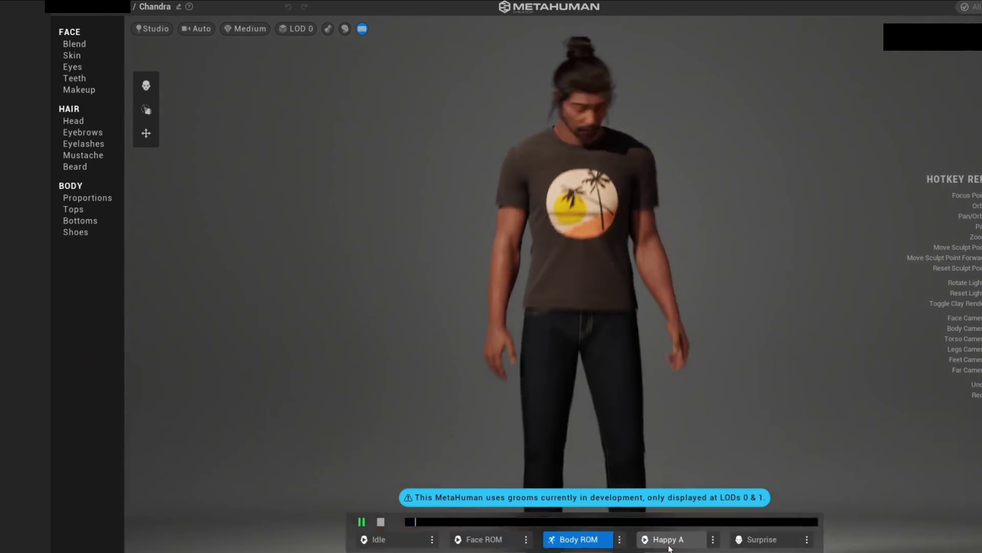
pyautogui.click(665, 541)
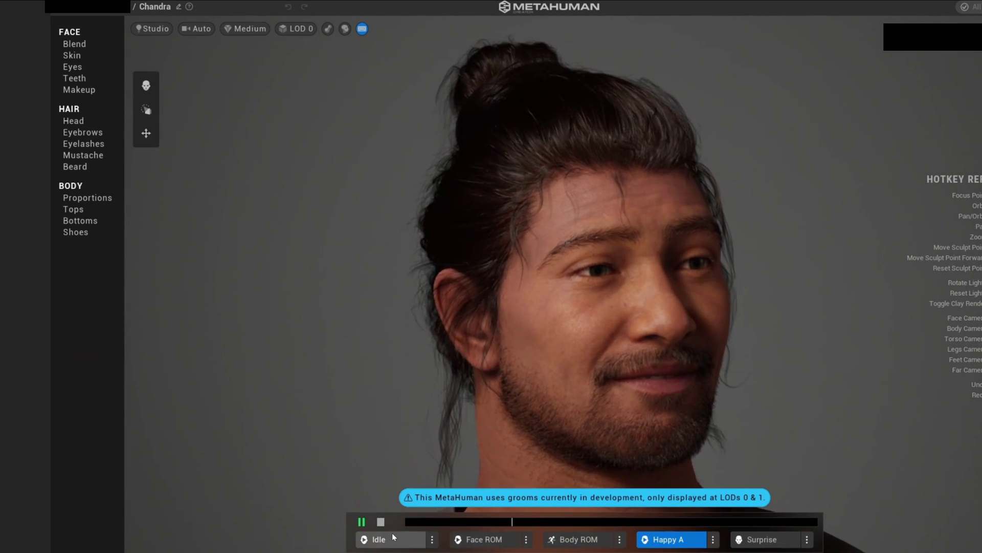
pyautogui.click(392, 535)
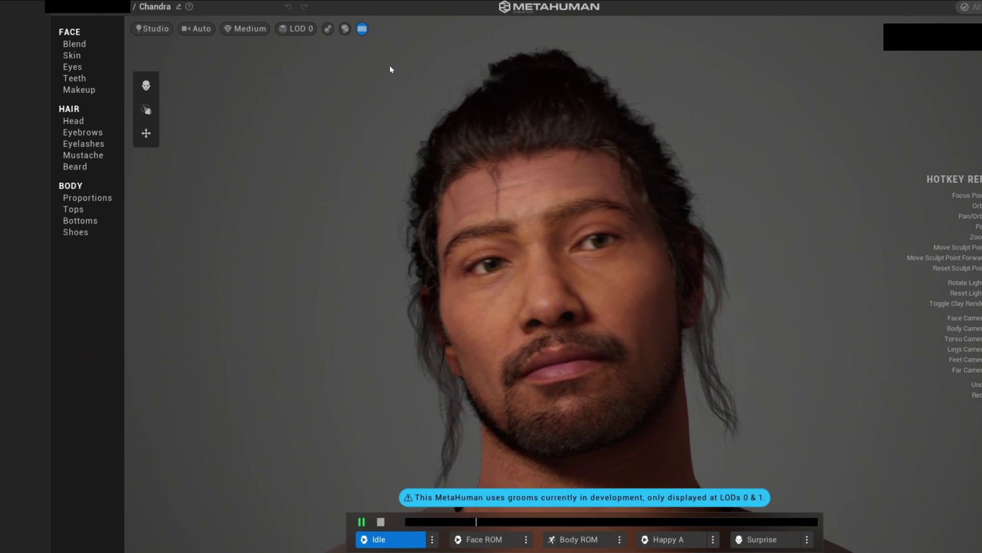
# Compare LOD 7 and Auto LOD, then set the level of detail back to LOD 0.
pyautogui.click(296, 29)
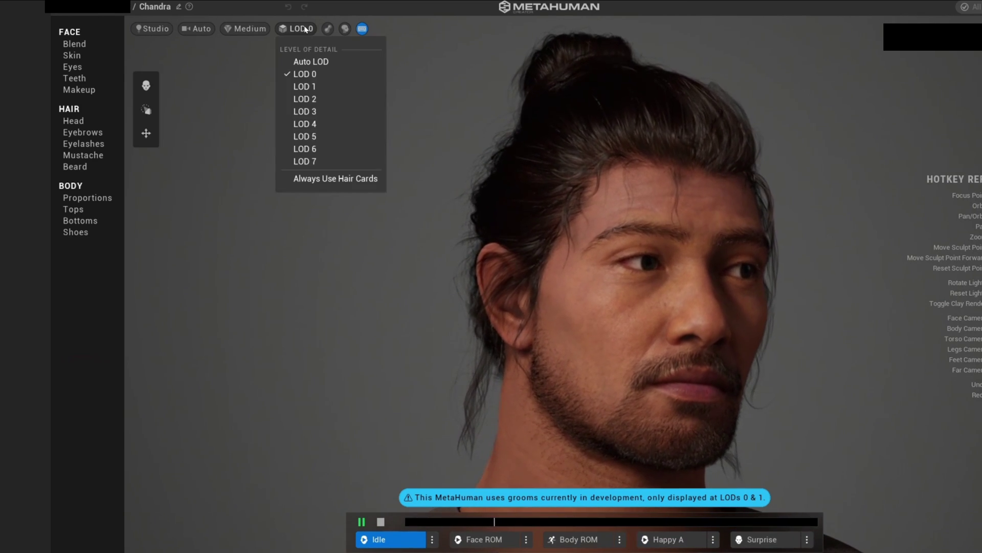
pyautogui.click(316, 161)
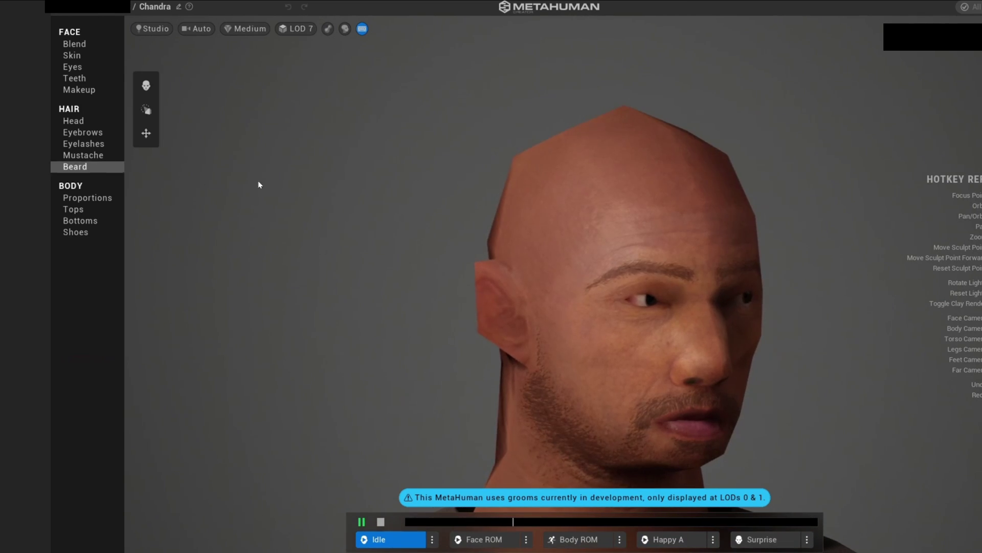
pyautogui.click(292, 31)
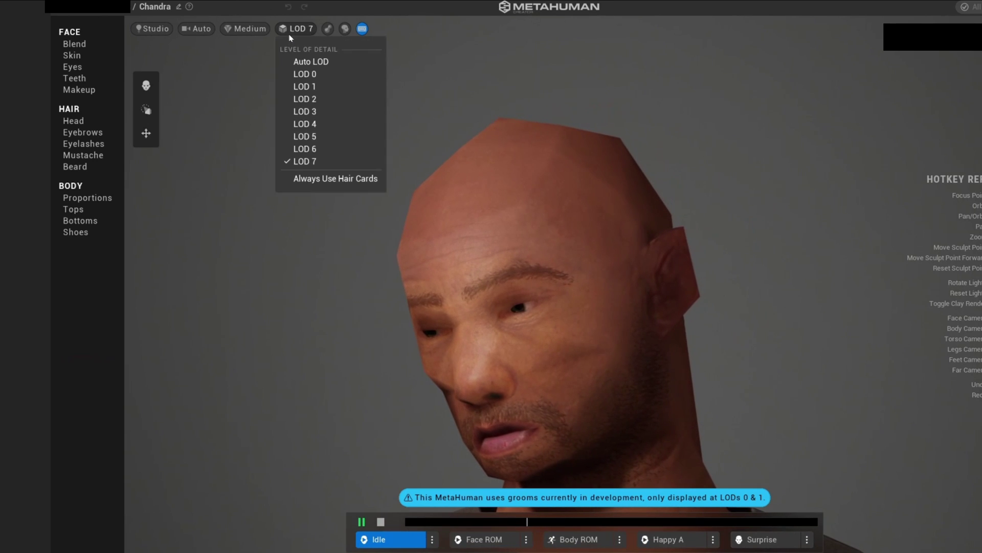
pyautogui.click(329, 62)
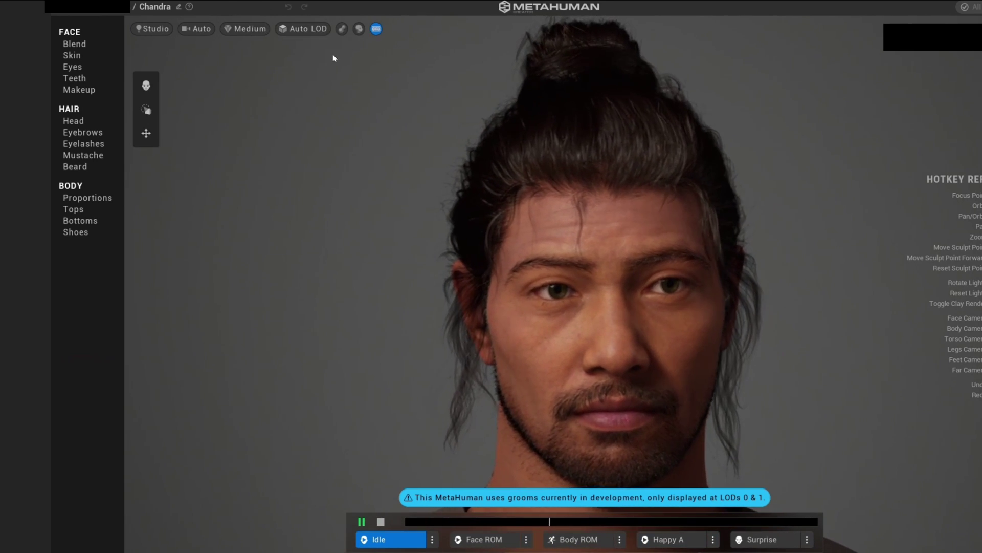
pyautogui.click(306, 29)
pyautogui.click(314, 75)
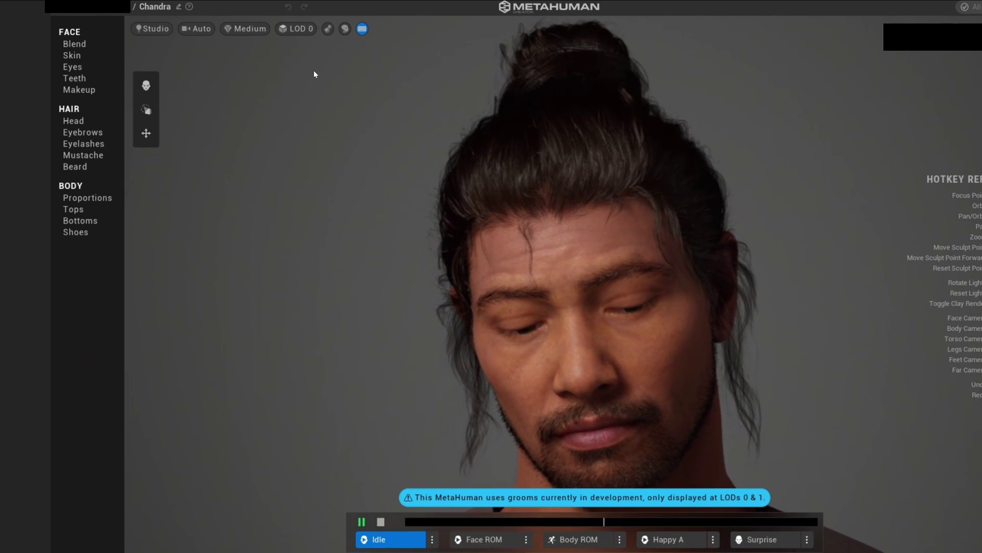
# Load Amelia and two more presets as face blend sources.
pyautogui.click(81, 45)
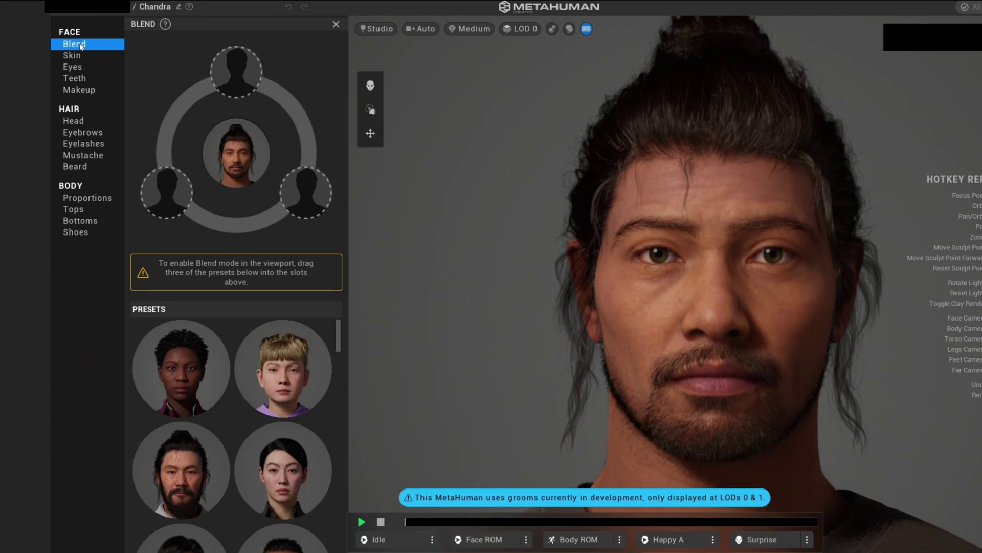
pyautogui.scroll(-5, 214, 350)
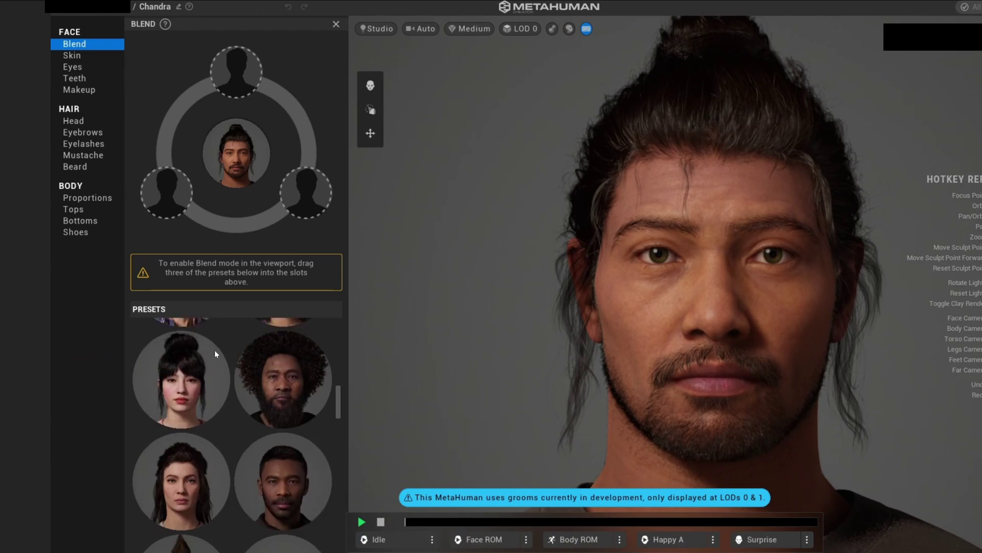
pyautogui.scroll(5, 231, 366)
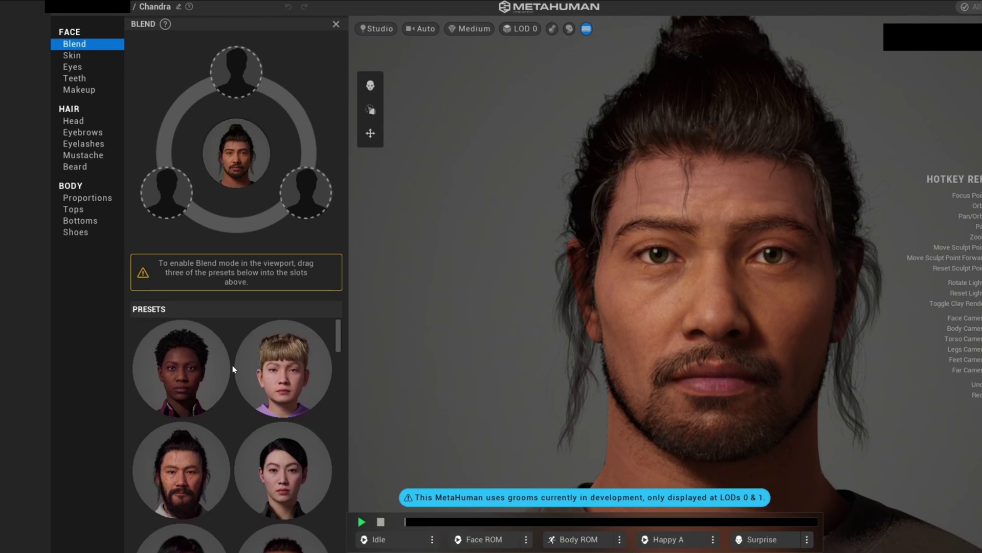
pyautogui.moveTo(313, 376); pyautogui.dragTo(176, 197)
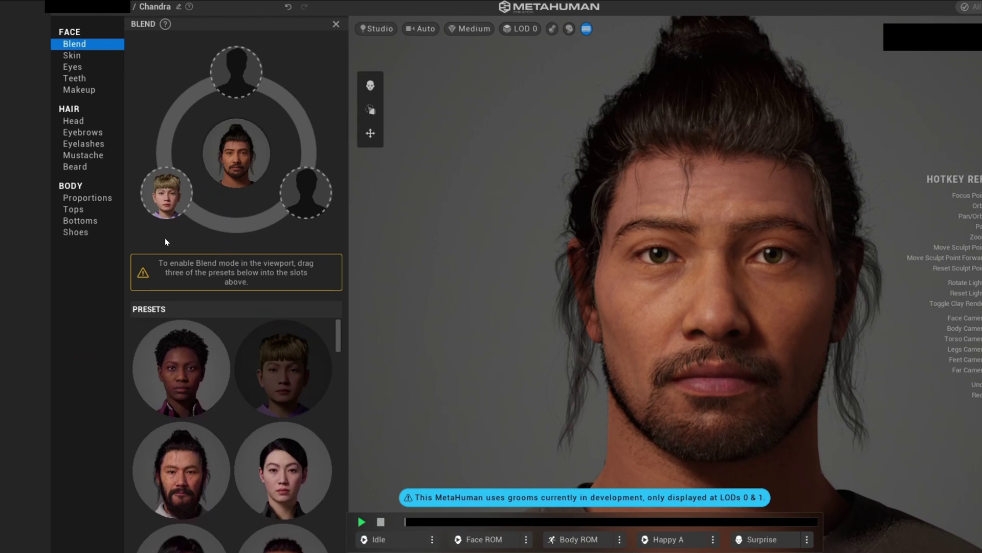
pyautogui.scroll(-5, 201, 429)
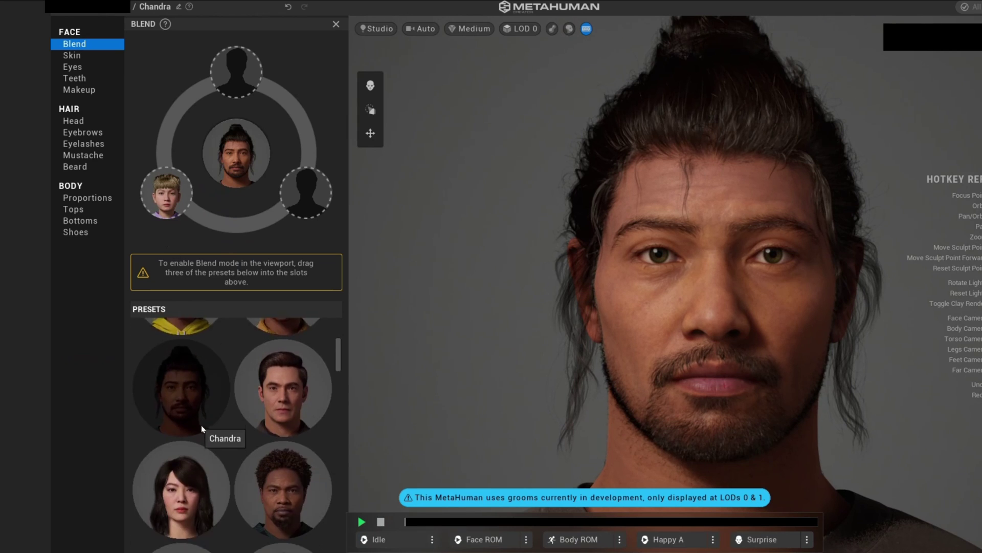
pyautogui.moveTo(184, 482); pyautogui.dragTo(239, 74)
pyautogui.scroll(-5, 274, 457)
pyautogui.moveTo(275, 457); pyautogui.dragTo(306, 193)
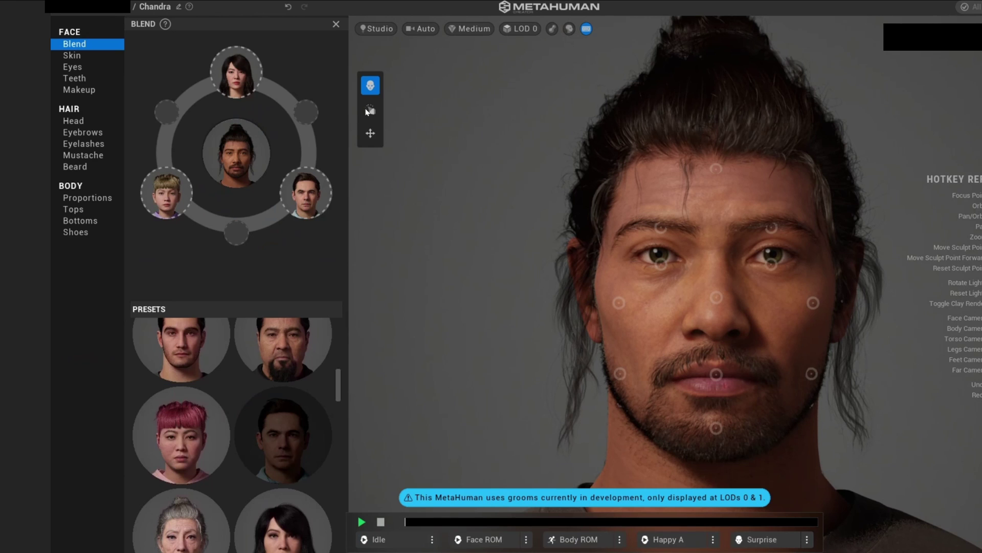
# Blend the eyes, mouth and lower cheeks, then sculpt the forehead up to raise the hairline.
pyautogui.moveTo(670, 261)
pyautogui.mouseDown()
pyautogui.moveTo(706, 225)
pyautogui.moveTo(696, 207)
pyautogui.moveTo(720, 288)
pyautogui.moveTo(608, 297)
pyautogui.mouseUp()
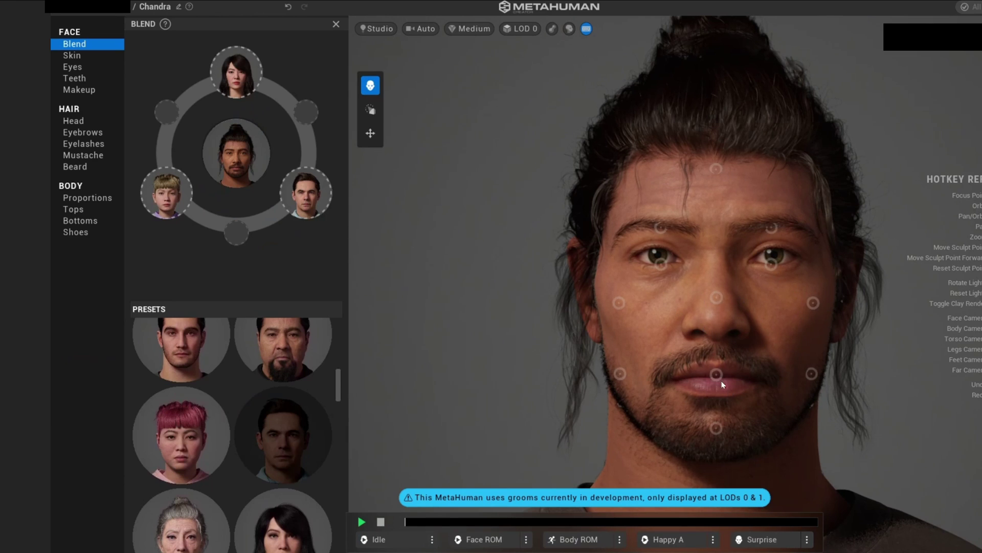
pyautogui.moveTo(720, 377)
pyautogui.mouseDown()
pyautogui.moveTo(823, 326)
pyautogui.moveTo(862, 294)
pyautogui.moveTo(720, 281)
pyautogui.moveTo(512, 348)
pyautogui.moveTo(669, 481)
pyautogui.moveTo(778, 455)
pyautogui.moveTo(764, 296)
pyautogui.moveTo(678, 283)
pyautogui.moveTo(631, 321)
pyautogui.moveTo(609, 421)
pyautogui.moveTo(606, 409)
pyautogui.mouseUp()
pyautogui.moveTo(629, 370)
pyautogui.mouseDown()
pyautogui.moveTo(668, 299)
pyautogui.moveTo(532, 358)
pyautogui.mouseUp()
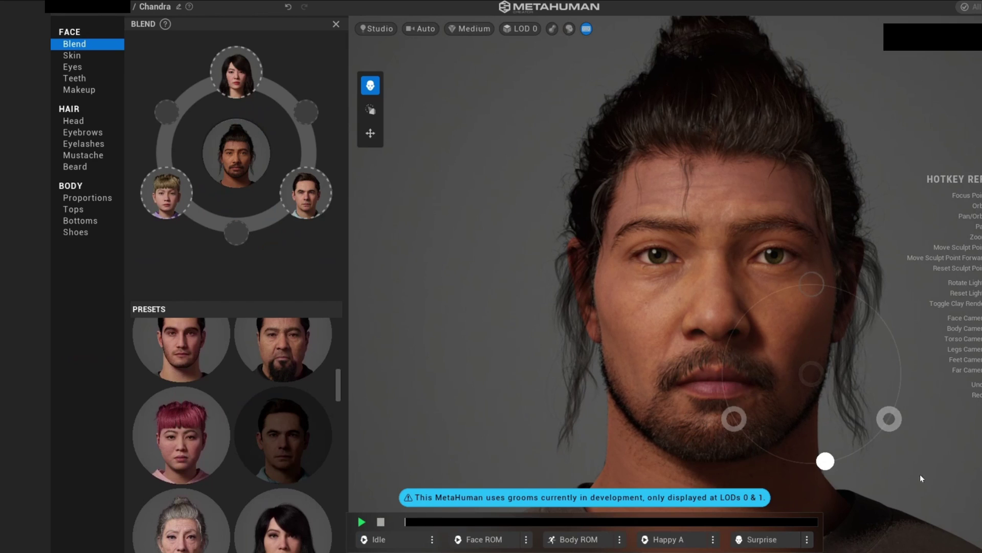
pyautogui.click(370, 109)
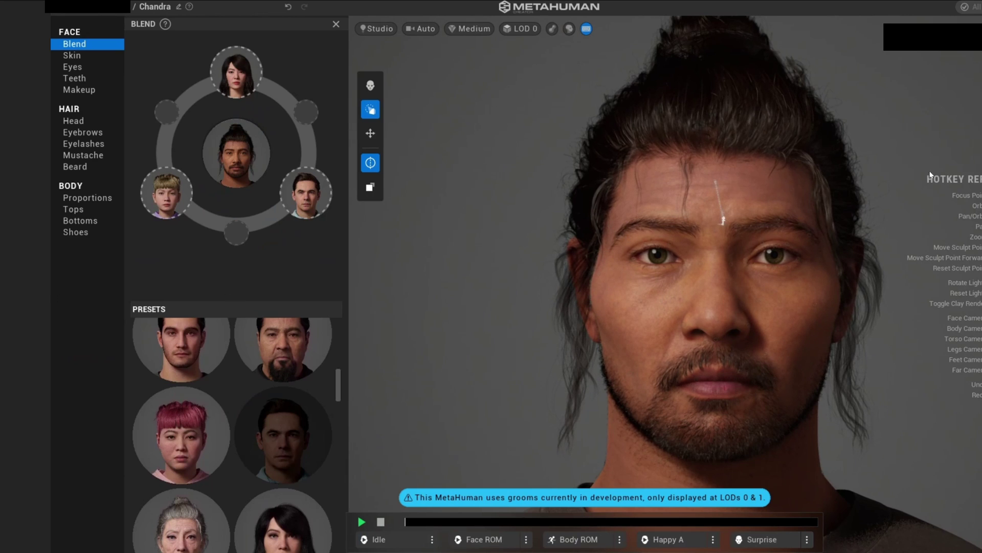
pyautogui.moveTo(716, 170); pyautogui.dragTo(709, 122)
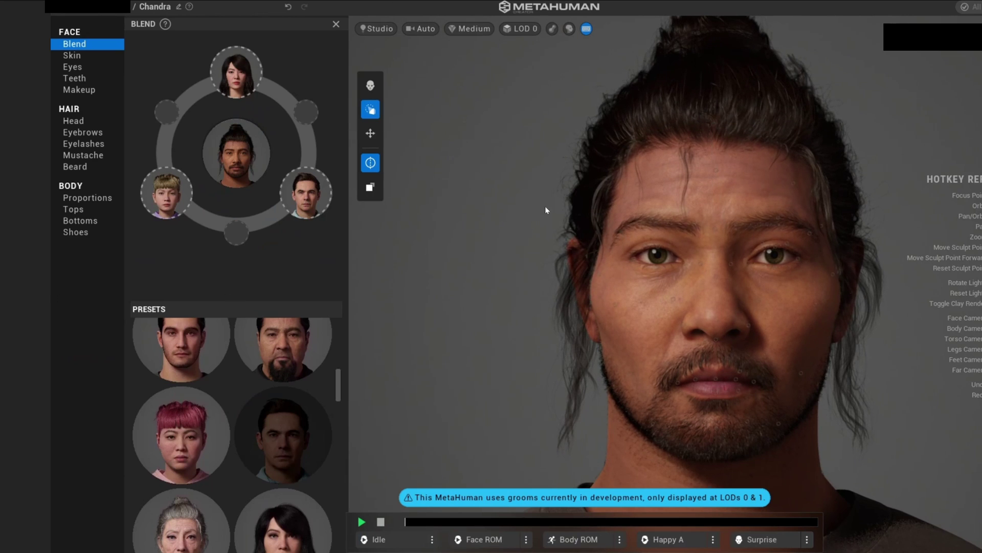
# Change the skin colour, adjust texture, lower contrast to 0.45 and slightly raise roughness.
pyautogui.click(71, 57)
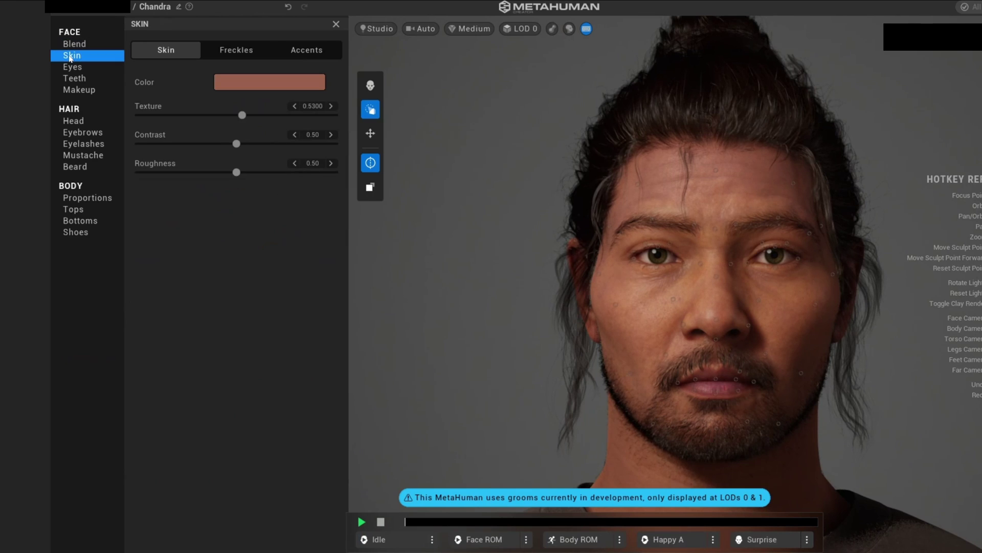
pyautogui.click(274, 88)
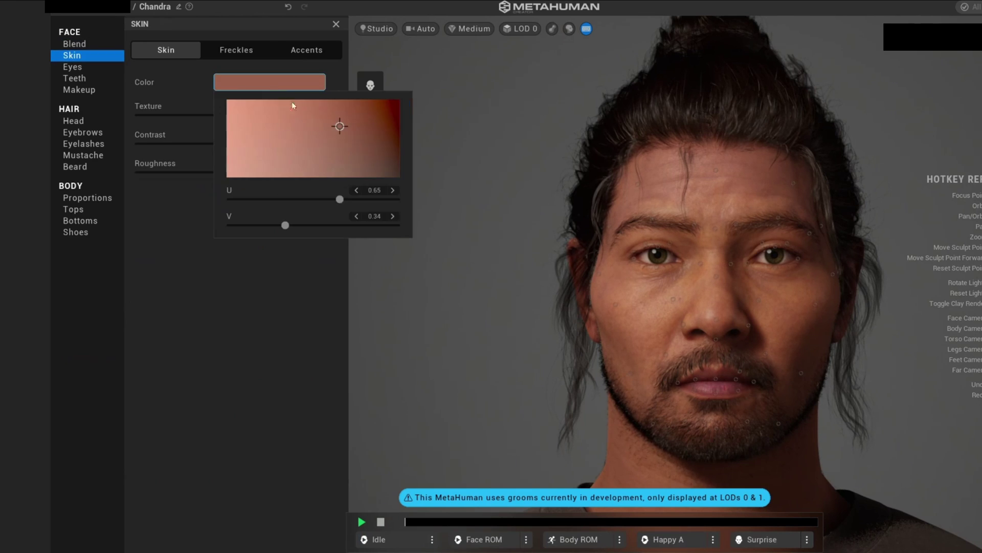
pyautogui.moveTo(373, 121)
pyautogui.mouseDown()
pyautogui.moveTo(408, 110)
pyautogui.moveTo(247, 126)
pyautogui.moveTo(334, 128)
pyautogui.moveTo(331, 120)
pyautogui.mouseUp()
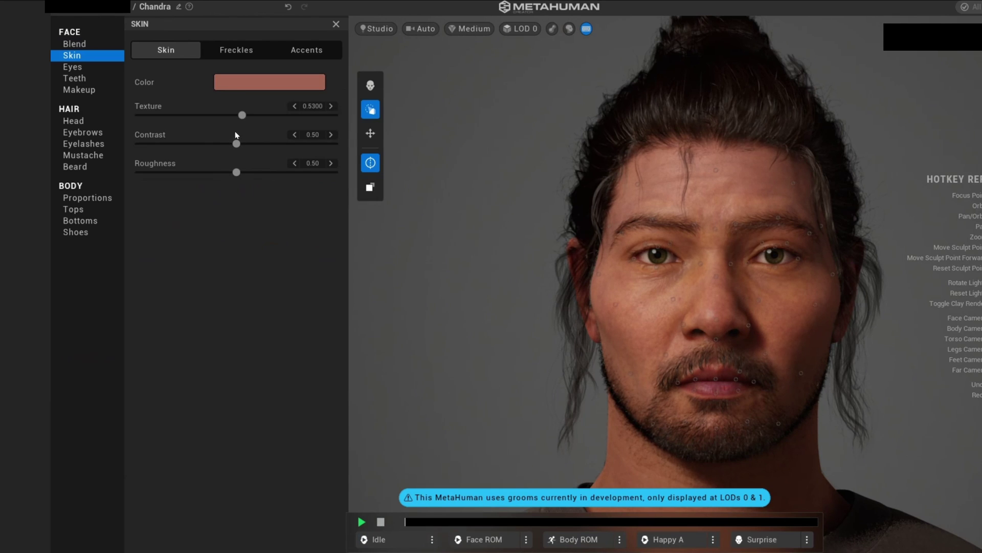
pyautogui.moveTo(295, 117); pyautogui.dragTo(197, 114)
pyautogui.moveTo(259, 117); pyautogui.dragTo(252, 143)
pyautogui.moveTo(325, 143); pyautogui.dragTo(227, 144)
pyautogui.moveTo(271, 170); pyautogui.dragTo(403, 184)
pyautogui.moveTo(259, 178); pyautogui.dragTo(16, 188)
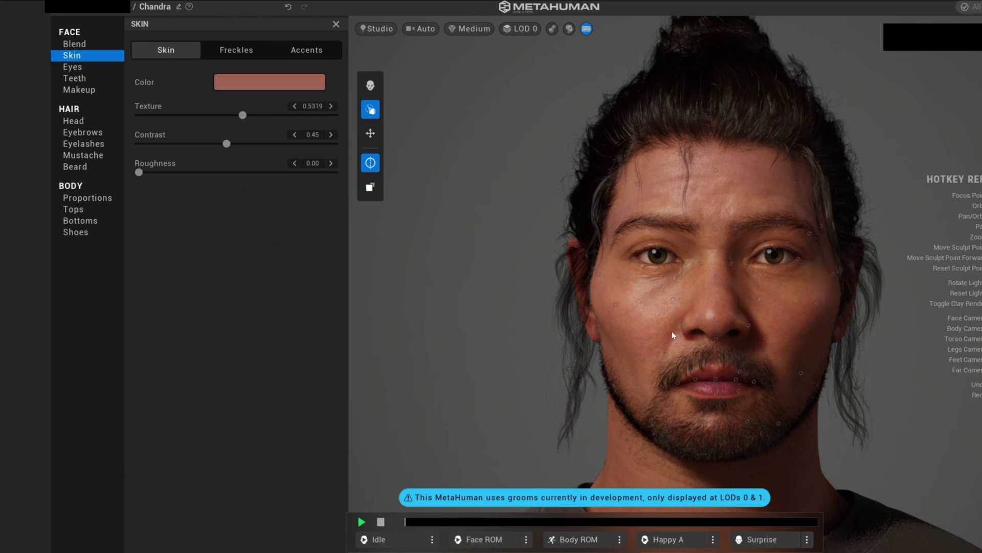
pyautogui.moveTo(304, 162); pyautogui.dragTo(182, 165)
# Try a freckle pattern, remove it again, and look over the skin Accents.
pyautogui.click(246, 49)
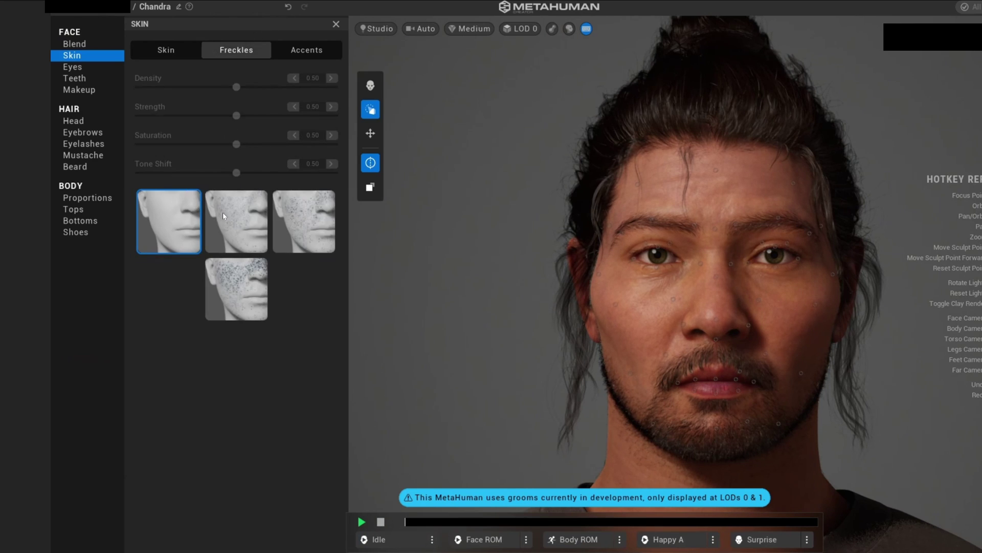
pyautogui.click(299, 228)
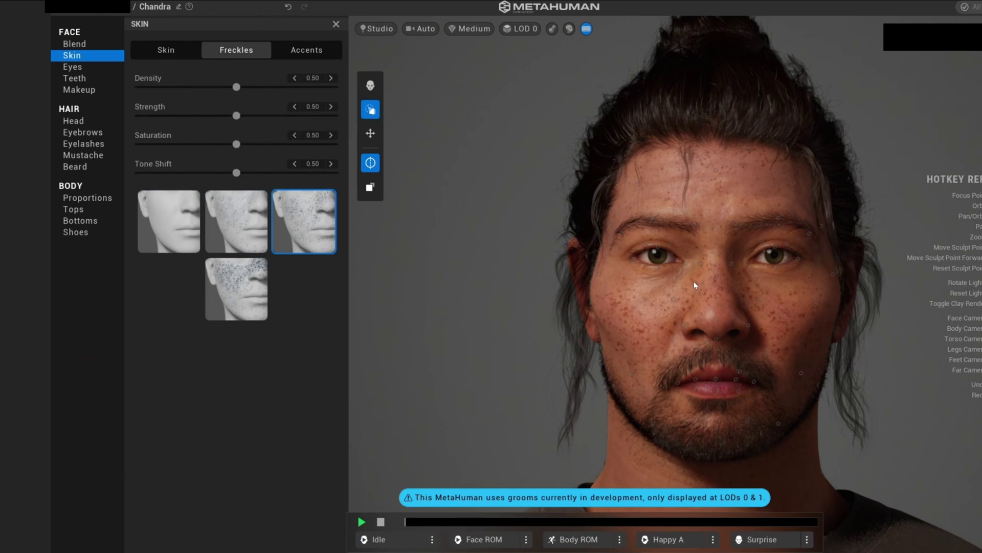
pyautogui.click(179, 227)
pyautogui.click(307, 50)
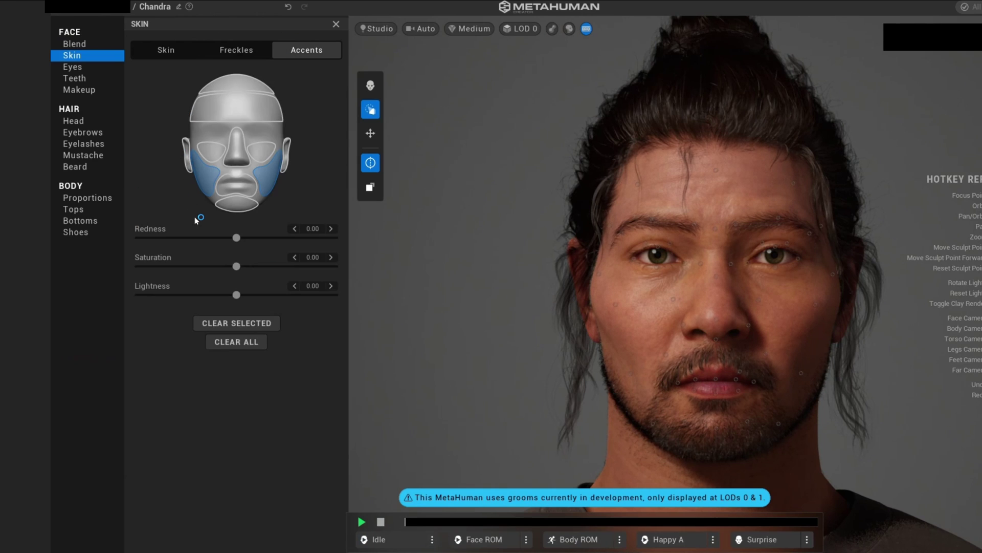
pyautogui.click(72, 66)
# Try blue-grey and green eye presets, then settle on the brown Preset 001.
pyautogui.click(304, 174)
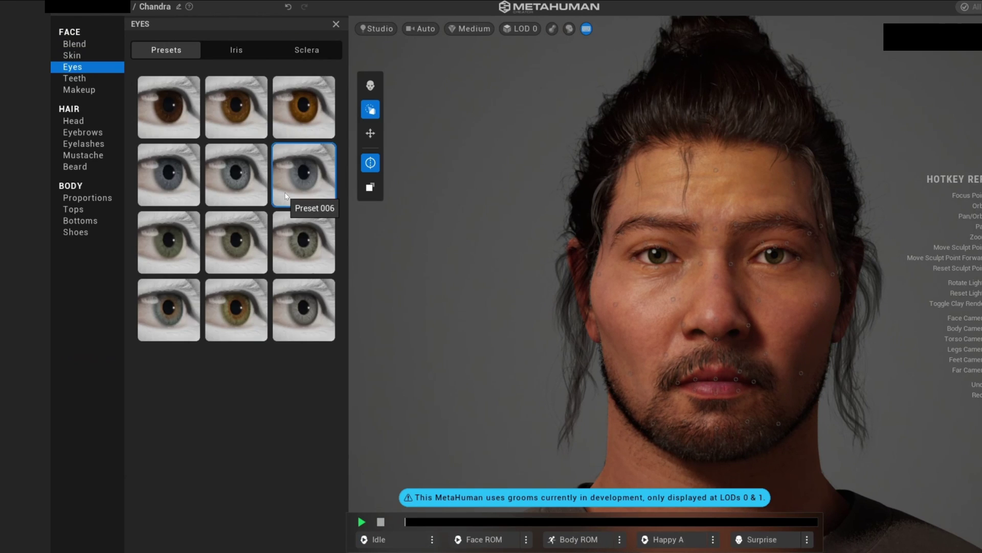
pyautogui.click(240, 261)
pyautogui.click(171, 168)
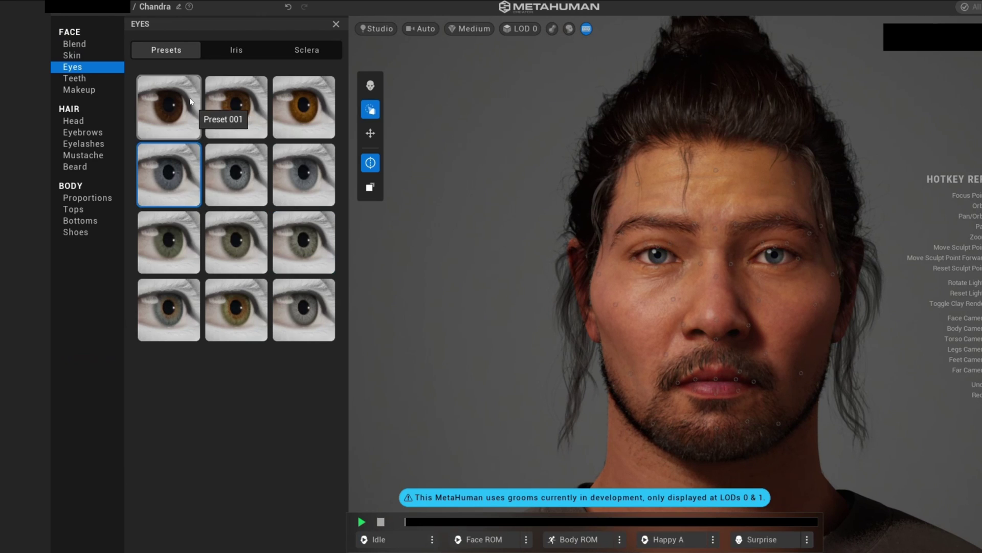
pyautogui.click(172, 102)
# Choose the last iris pattern, with saturation 1.00 and colour balance smoothness 0.95.
pyautogui.click(236, 50)
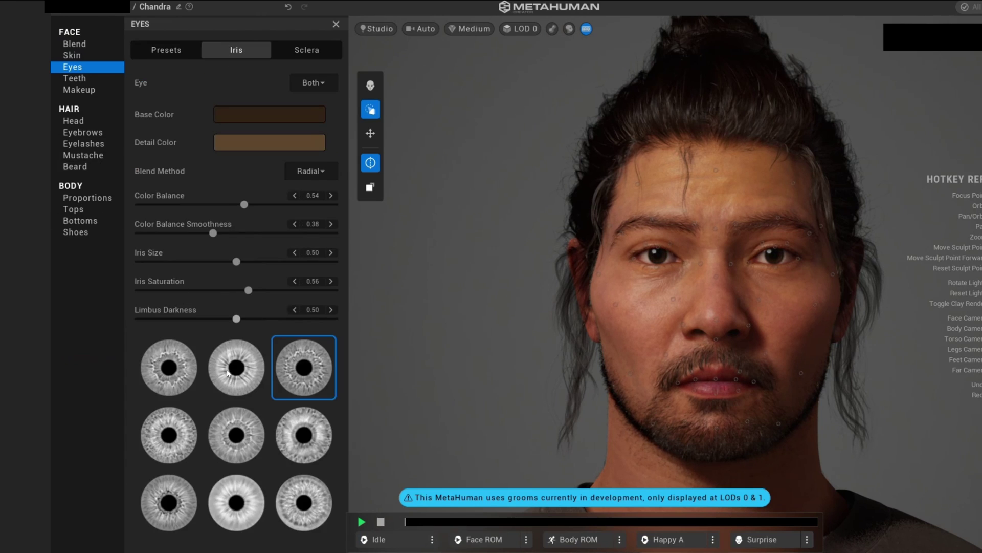
pyautogui.click(236, 377)
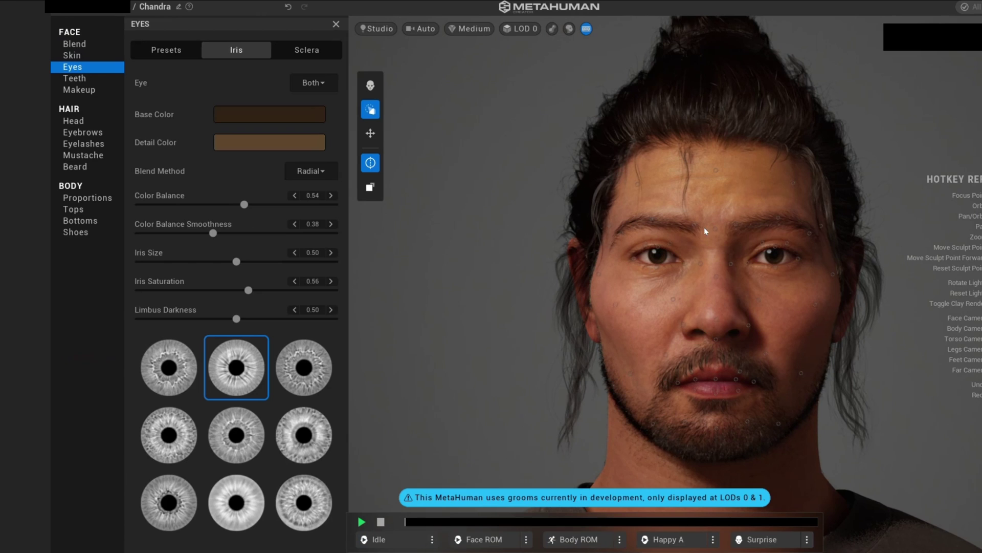
pyautogui.scroll(3, 648, 256)
pyautogui.scroll(3, 525, 155)
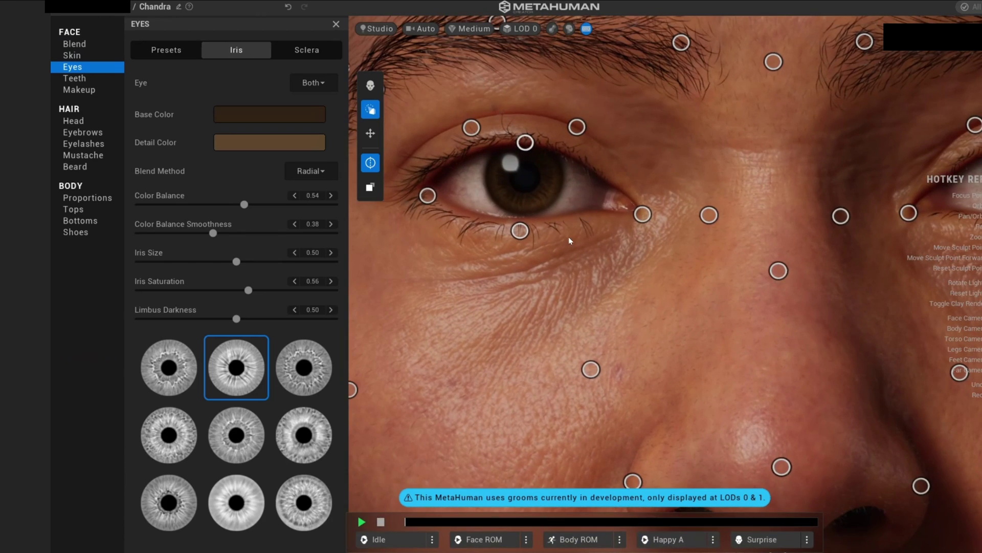
pyautogui.scroll(-3, 569, 237)
pyautogui.scroll(3, 563, 195)
pyautogui.click(237, 424)
pyautogui.click(300, 493)
pyautogui.moveTo(249, 290); pyautogui.dragTo(333, 290)
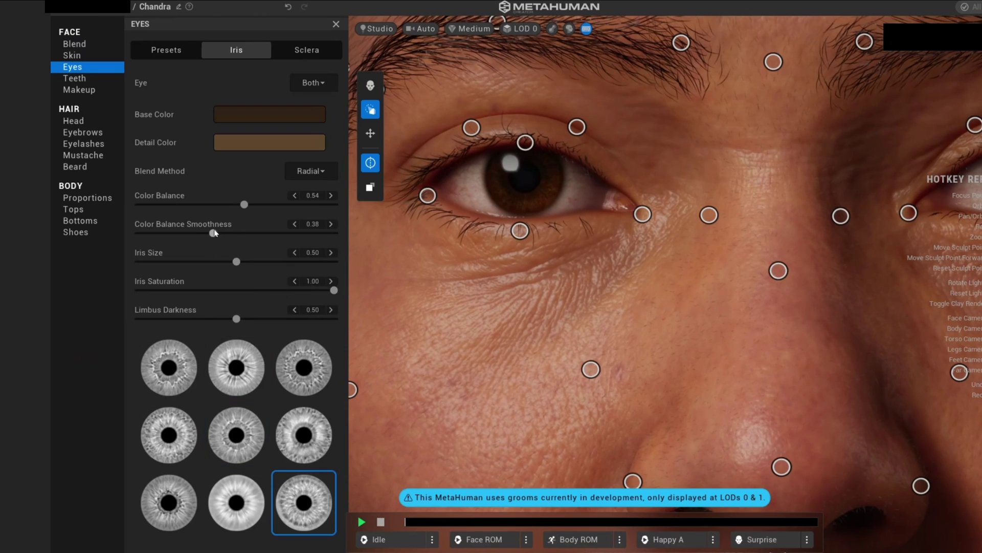
pyautogui.moveTo(218, 233); pyautogui.dragTo(324, 233)
# Set sclera brightness to 0.09 and sclera rotation to 1.00.
pyautogui.click(306, 50)
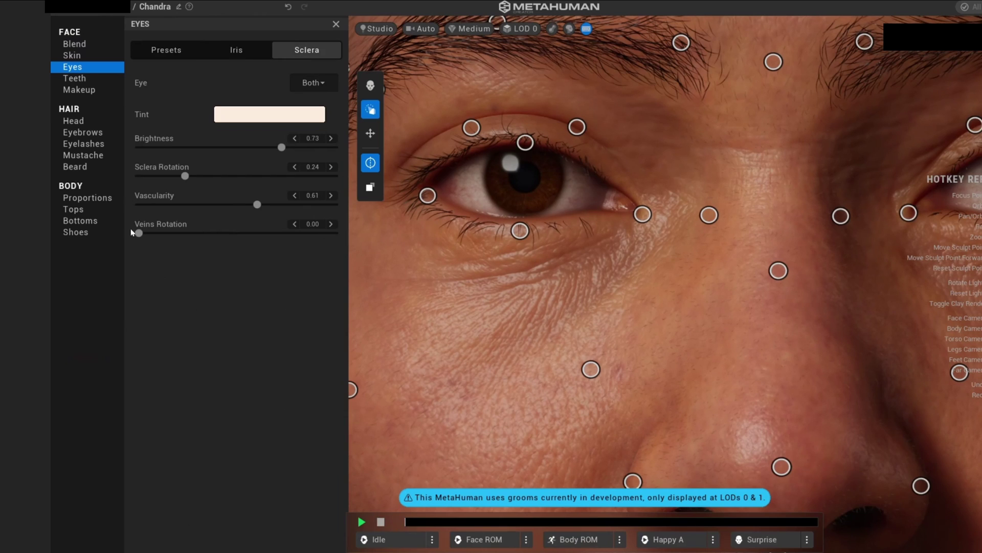
pyautogui.moveTo(281, 147); pyautogui.dragTo(345, 176)
pyautogui.scroll(-10, 502, 277)
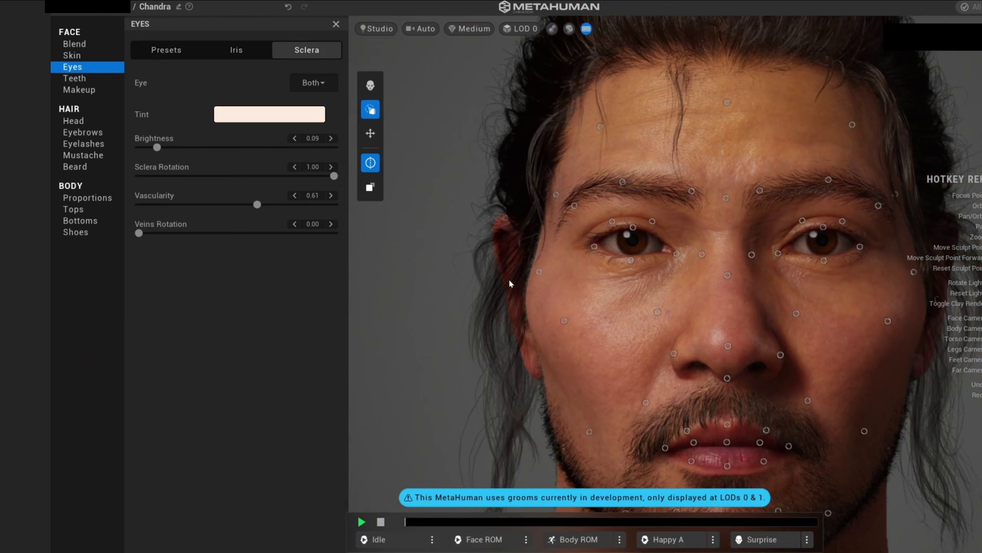
pyautogui.scroll(10, 525, 288)
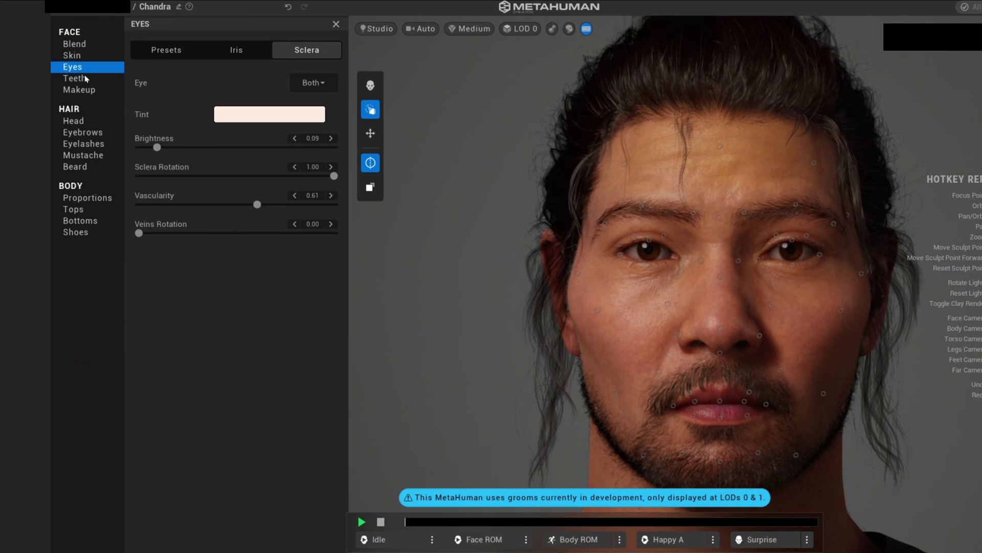
# View the mouth from below and set tooth length 0.20 and variation 0.38.
pyautogui.click(86, 79)
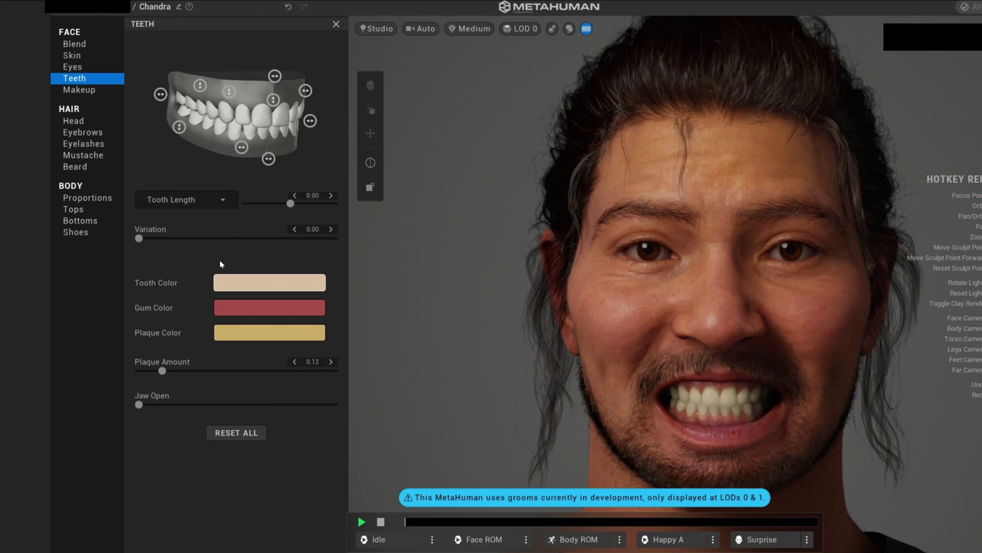
pyautogui.click(72, 67)
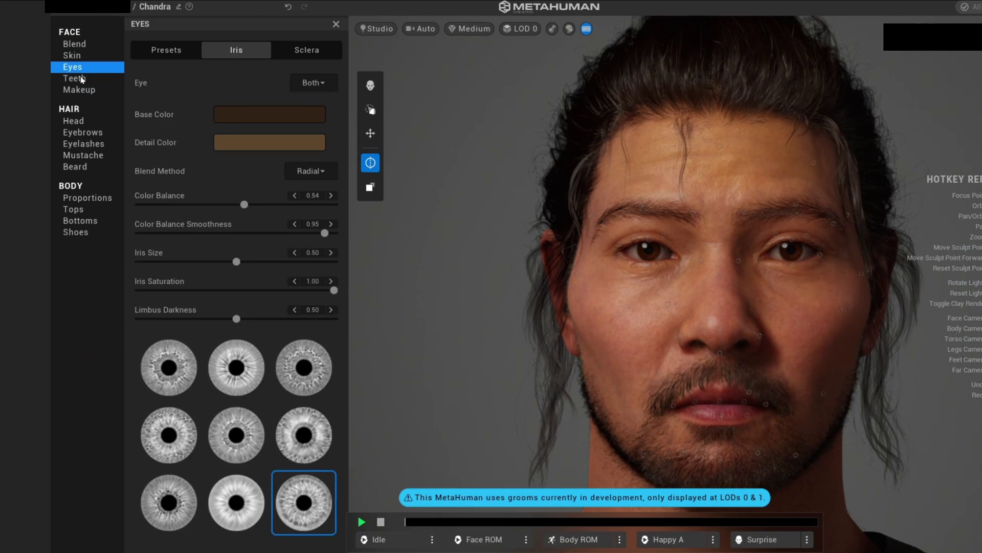
pyautogui.click(82, 79)
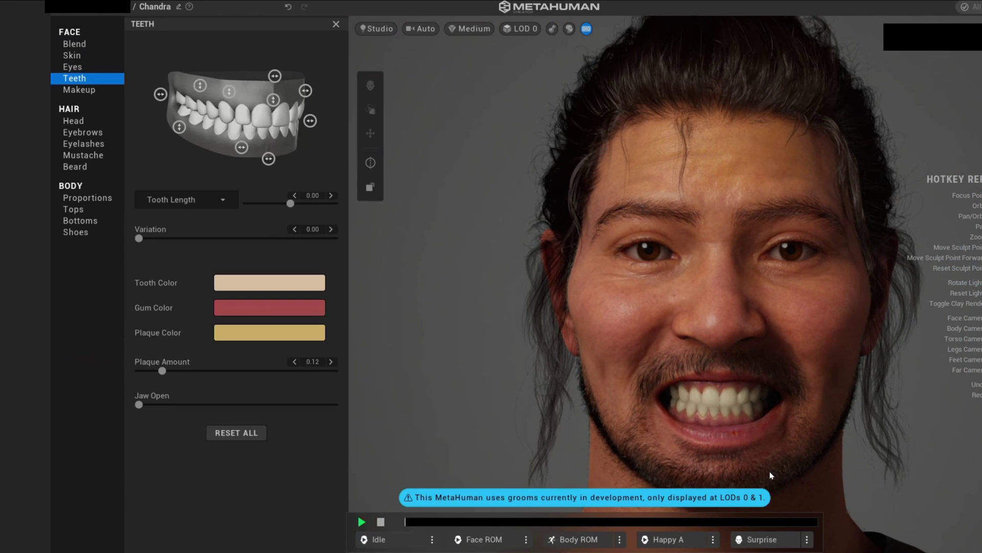
pyautogui.scroll(5, 719, 404)
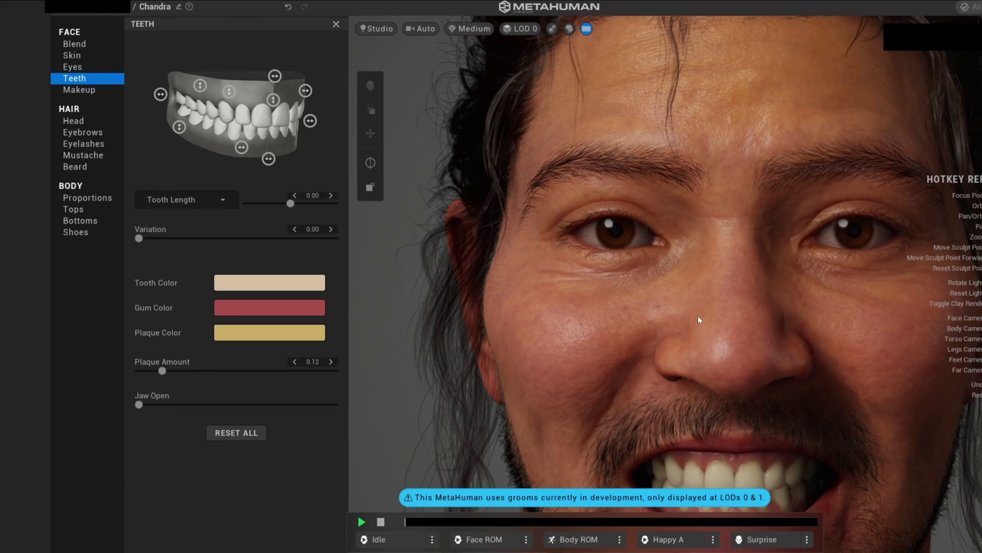
pyautogui.moveTo(698, 315); pyautogui.dragTo(722, 361)
pyautogui.scroll(-5, 727, 369)
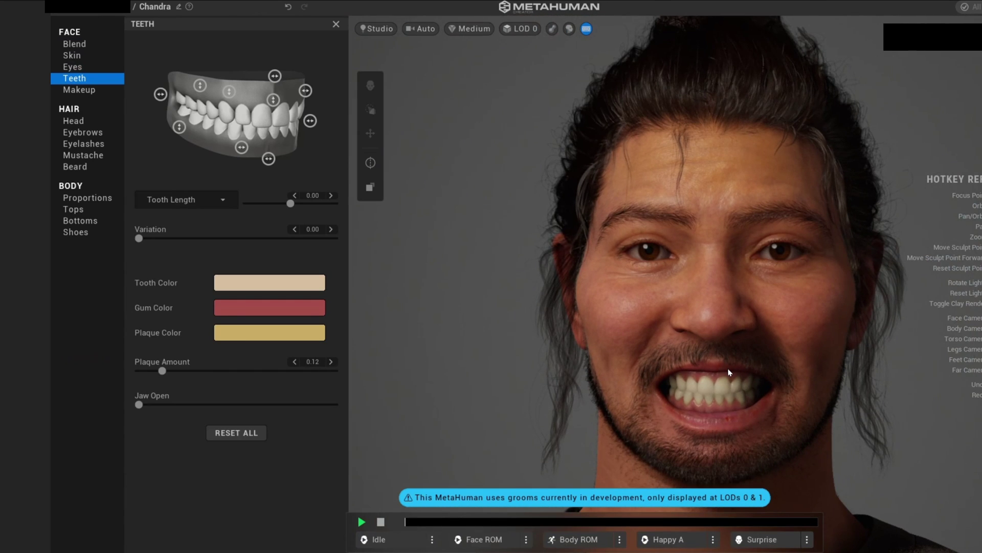
pyautogui.moveTo(291, 203); pyautogui.dragTo(264, 203)
pyautogui.moveTo(139, 238); pyautogui.dragTo(335, 238)
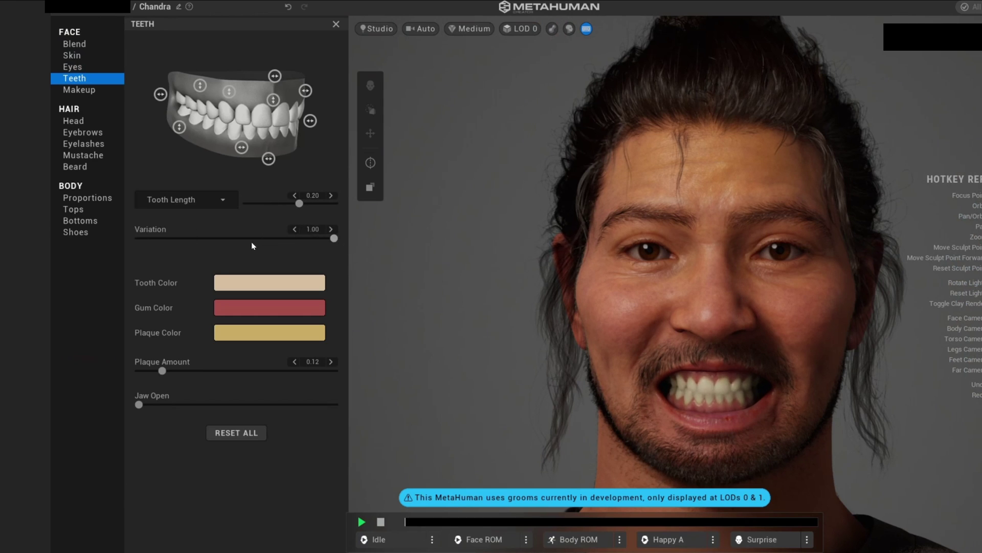
# Give the teeth a paler colour, set plaque amount to 0.13, and open the jaw to inspect.
pyautogui.click(229, 289)
pyautogui.moveTo(327, 336); pyautogui.dragTo(237, 288)
pyautogui.click(168, 313)
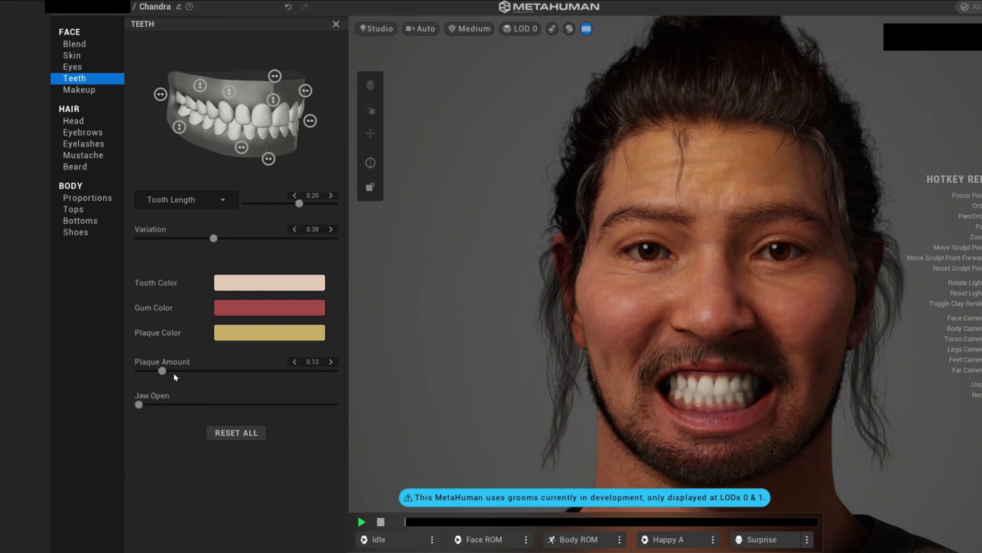
pyautogui.moveTo(315, 371); pyautogui.dragTo(347, 377)
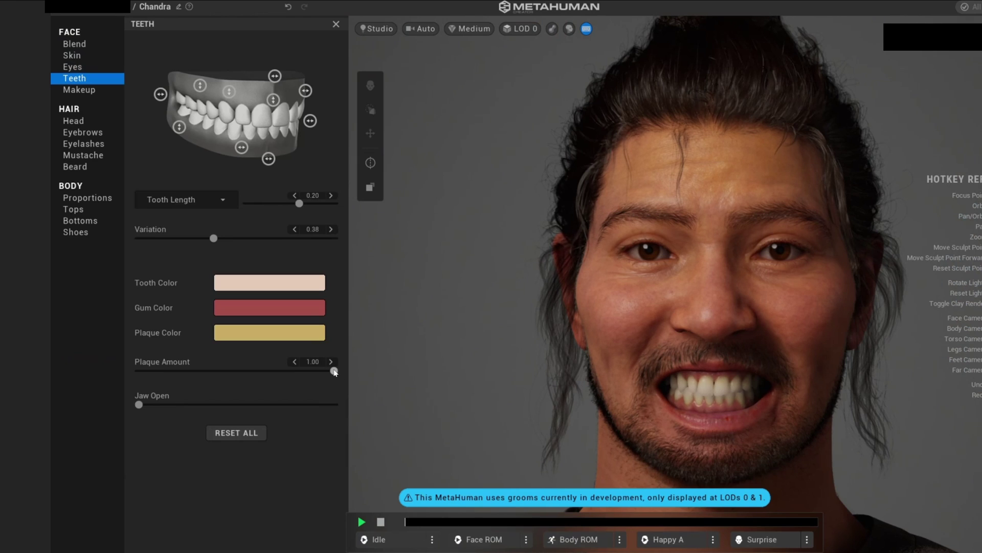
pyautogui.moveTo(334, 372); pyautogui.dragTo(164, 372)
pyautogui.moveTo(138, 404); pyautogui.dragTo(504, 410)
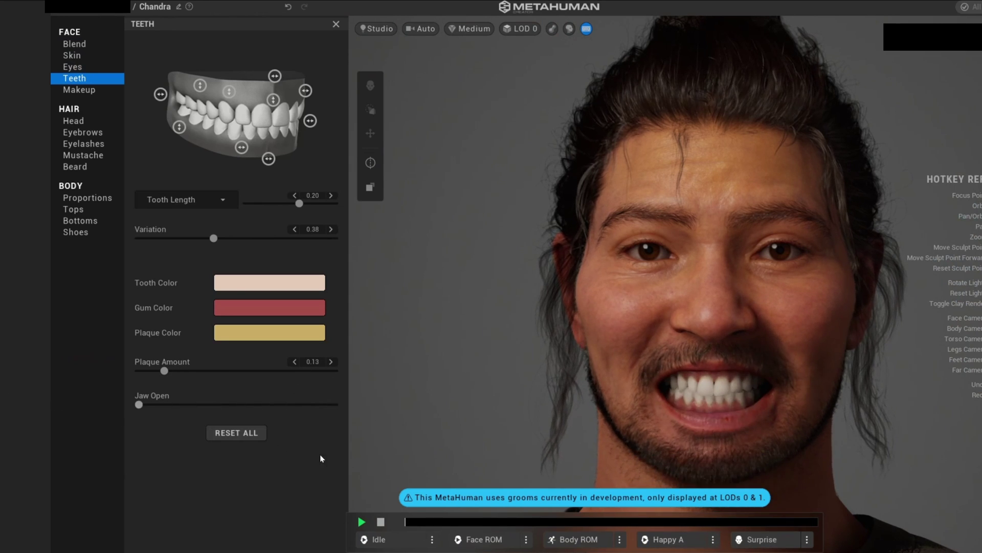
# Turn on foundation makeup and pick a foundation shade for Chandra's face.
pyautogui.click(74, 91)
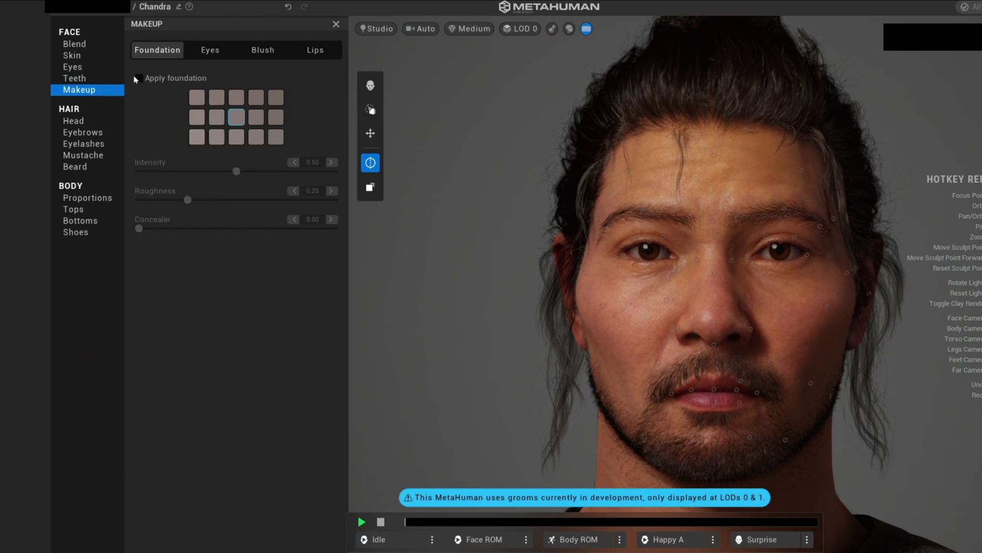
pyautogui.click(139, 78)
pyautogui.click(235, 97)
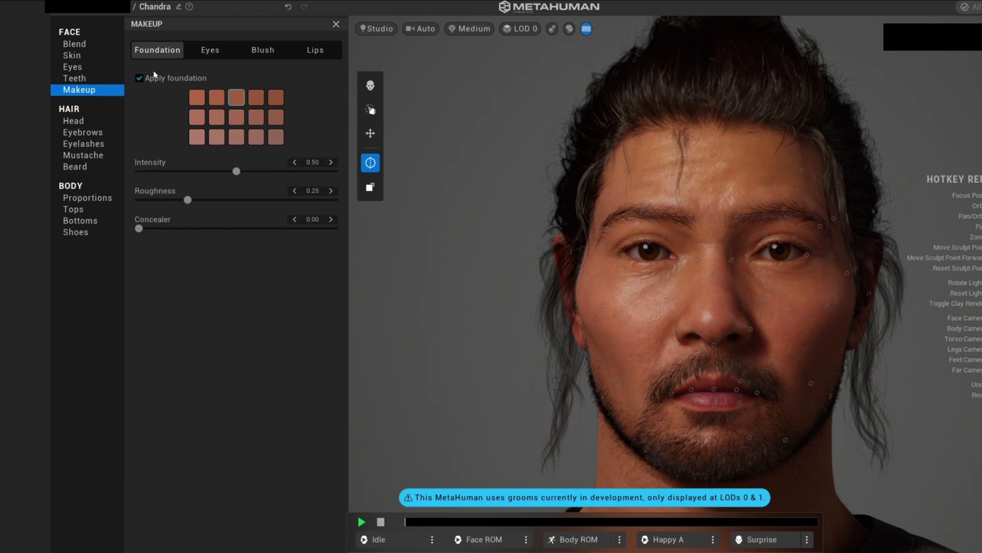
# Look through the eye and lip makeup options, then bring up the head hair settings.
pyautogui.click(212, 52)
pyautogui.click(315, 50)
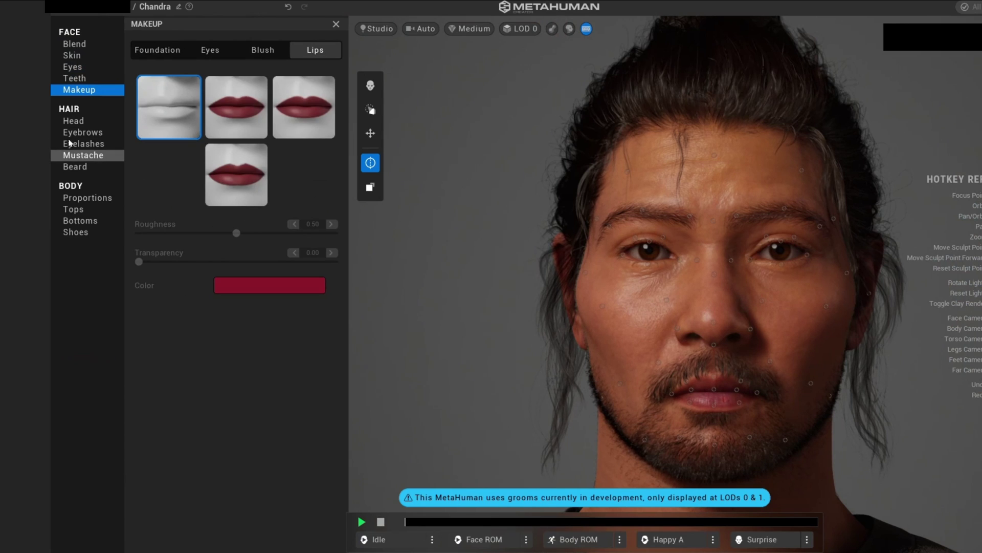
pyautogui.click(74, 121)
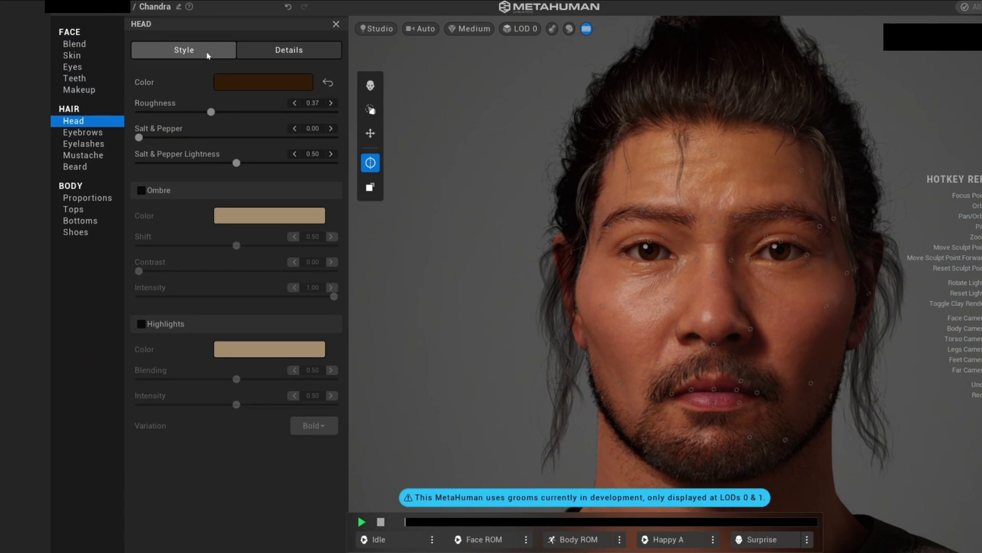
# Try the Straight Buzz Cut and Medium Bob Straight hairstyles.
pyautogui.click(184, 50)
pyautogui.click(306, 134)
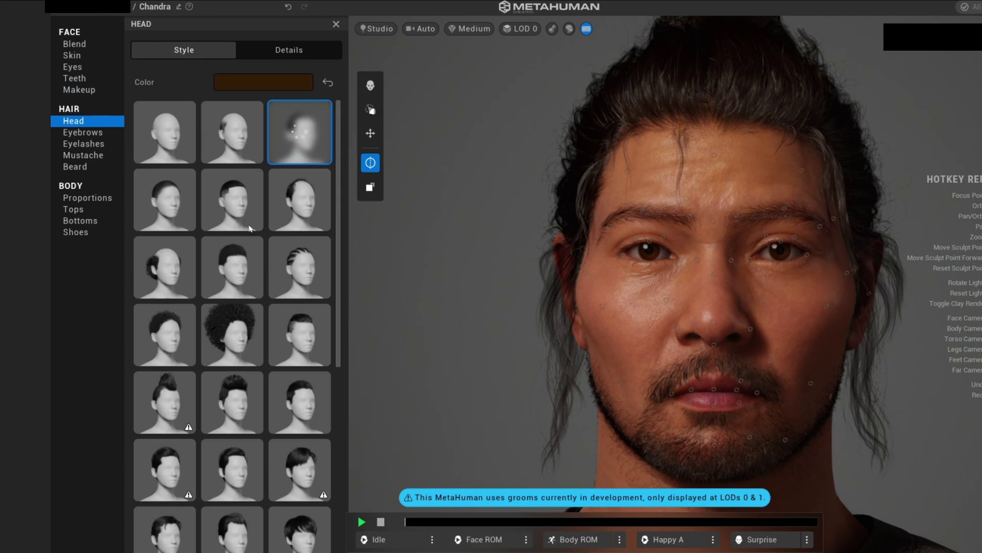
pyautogui.scroll(-5, 247, 225)
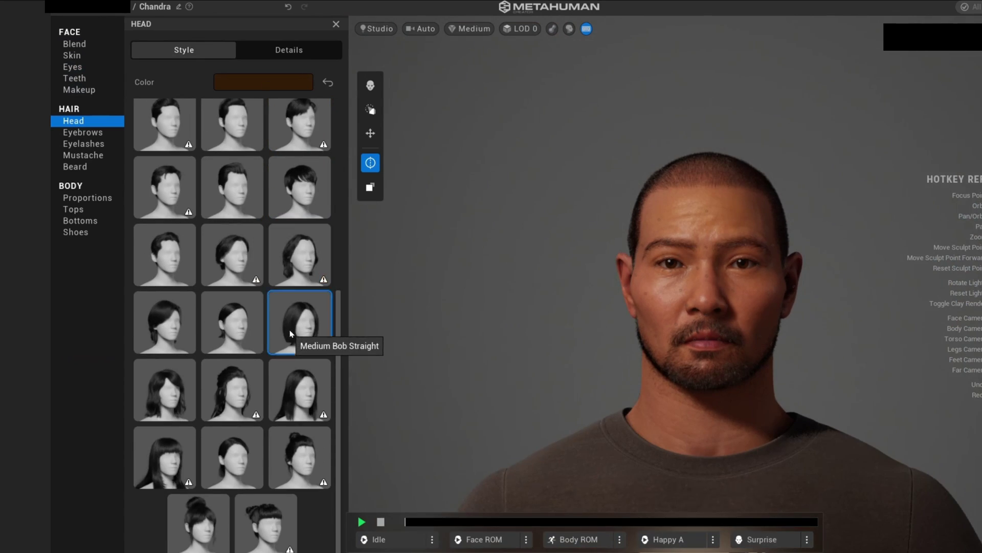
pyautogui.click(285, 336)
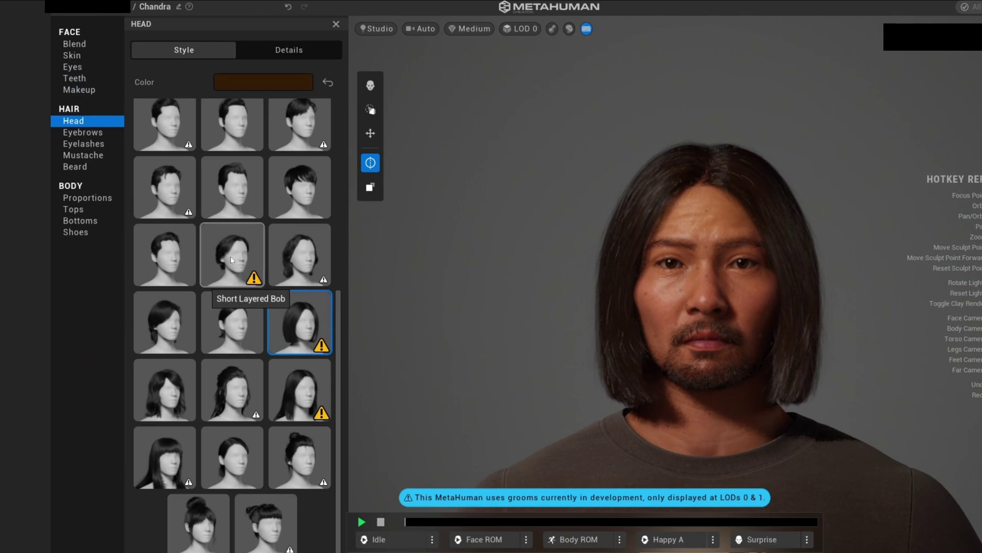
pyautogui.scroll(5, 233, 404)
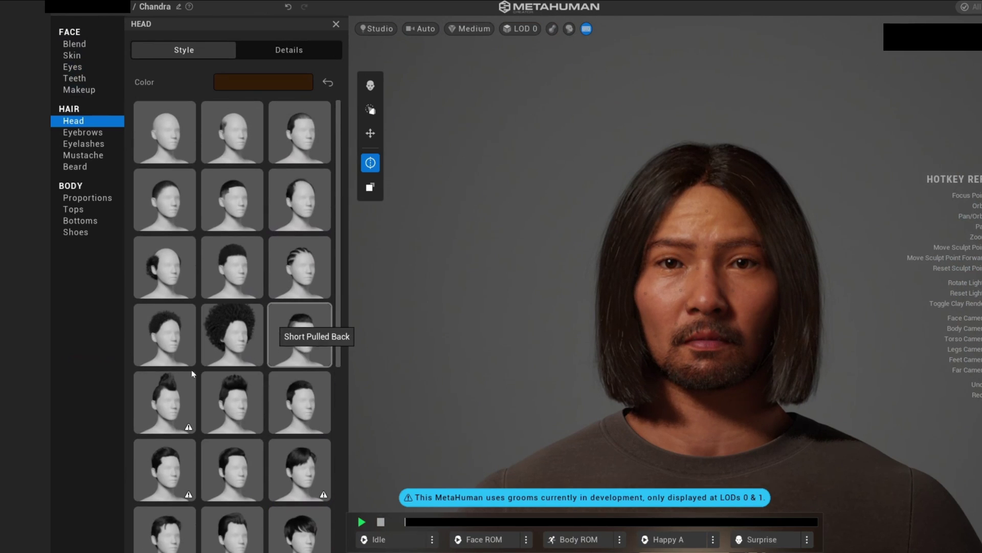
# Apply the Long Scraggly Mustache and compare it with the face without one.
pyautogui.click(67, 133)
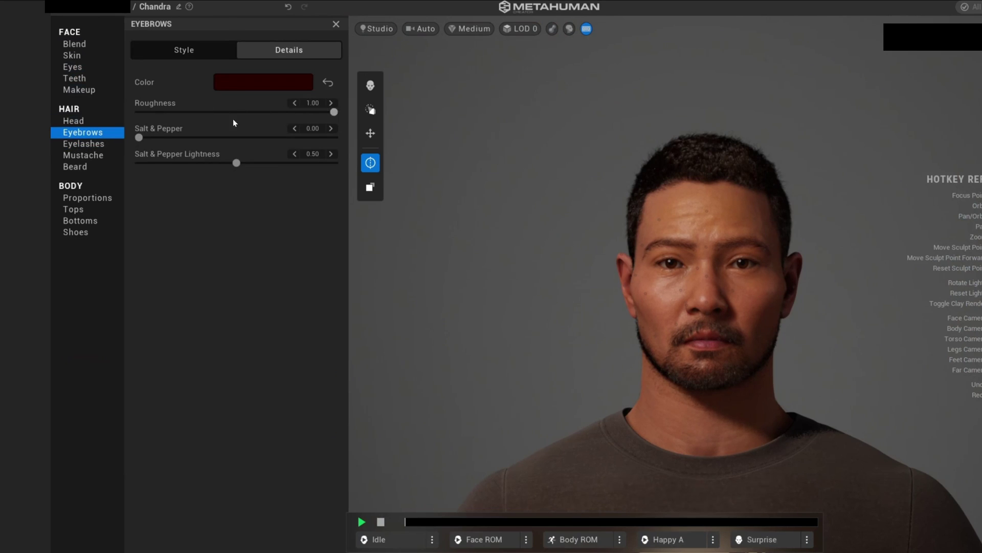
pyautogui.click(83, 144)
pyautogui.click(112, 156)
pyautogui.click(217, 50)
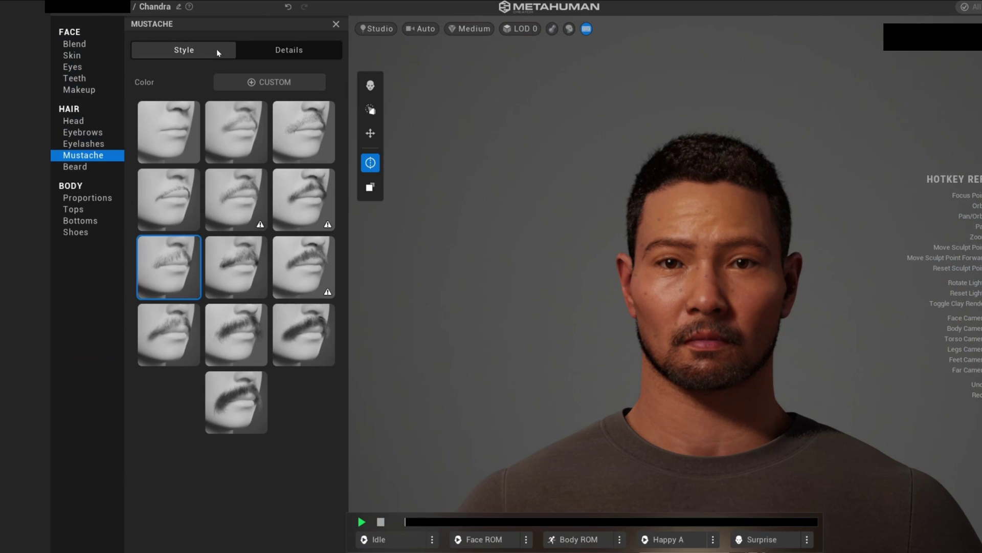
pyautogui.click(299, 326)
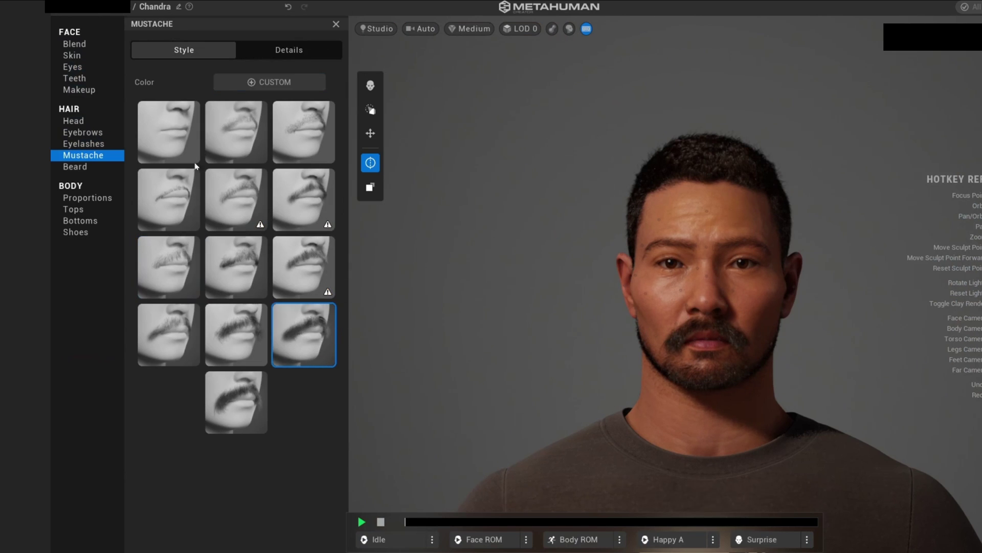
pyautogui.click(165, 131)
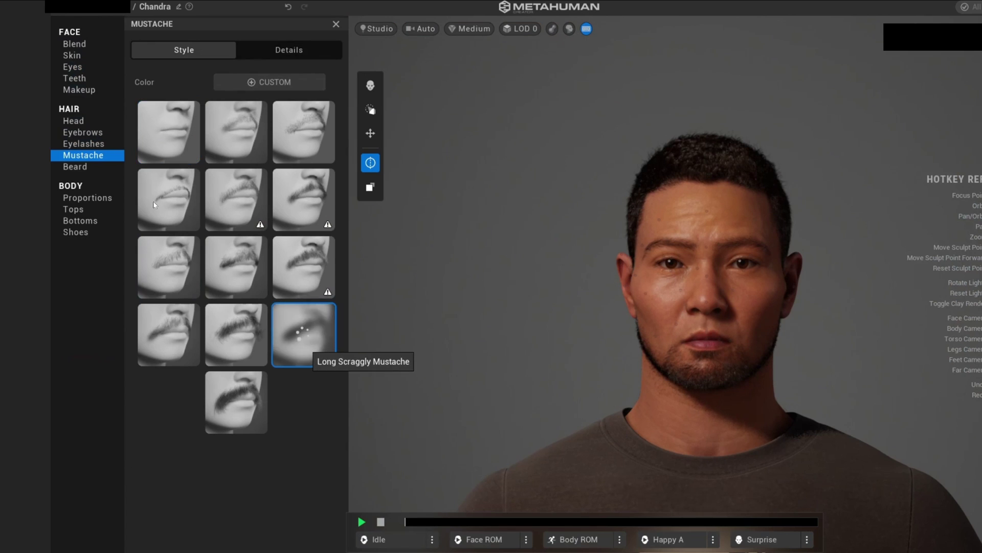
# Give the character a full, thick beard.
pyautogui.click(77, 167)
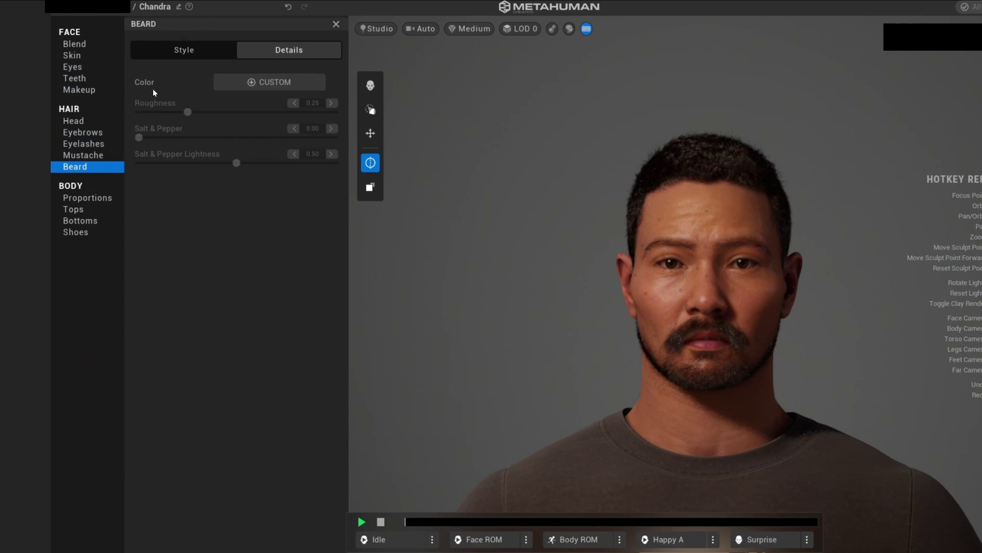
pyautogui.click(170, 52)
pyautogui.click(302, 266)
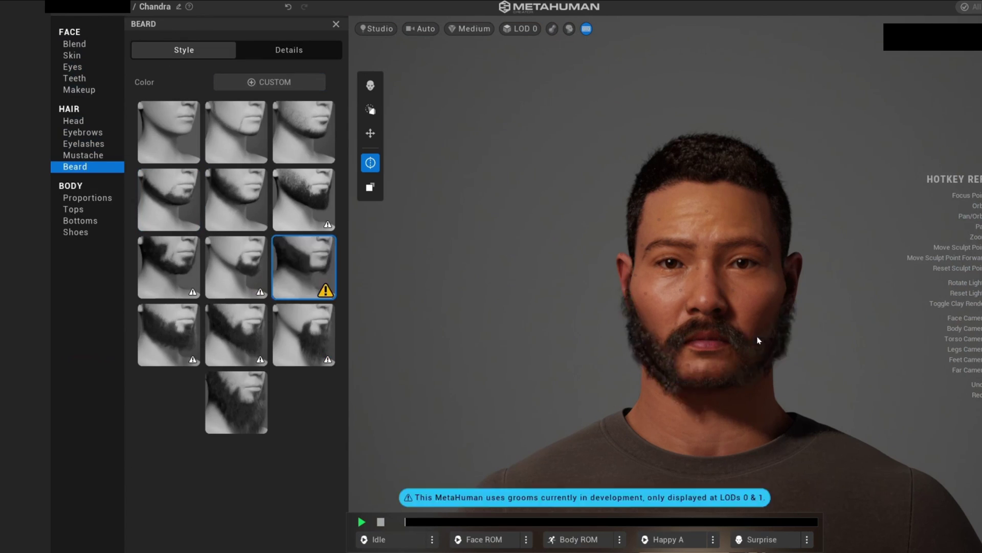
# Try the heavier, first average and fuller-figured body types, then return to the lean average build.
pyautogui.click(86, 198)
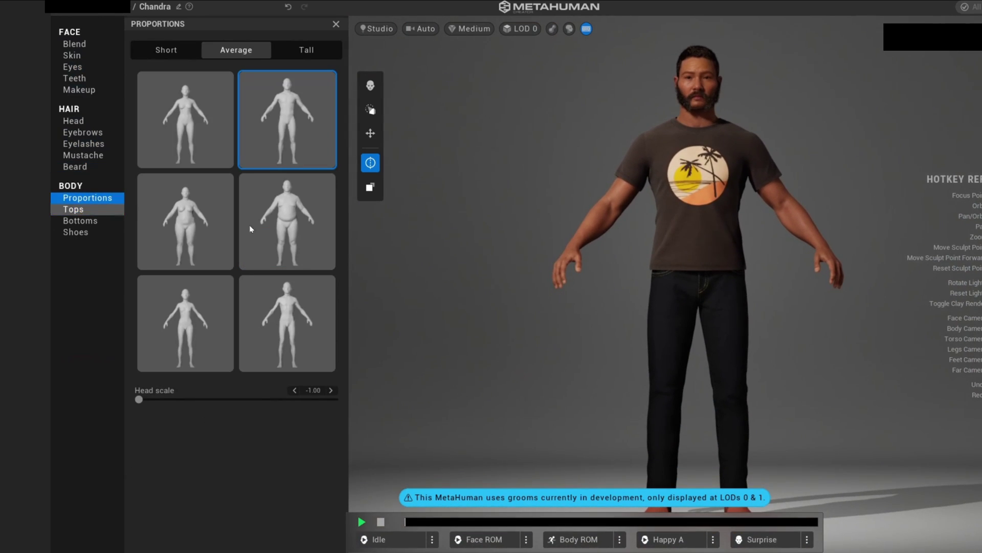
pyautogui.click(265, 229)
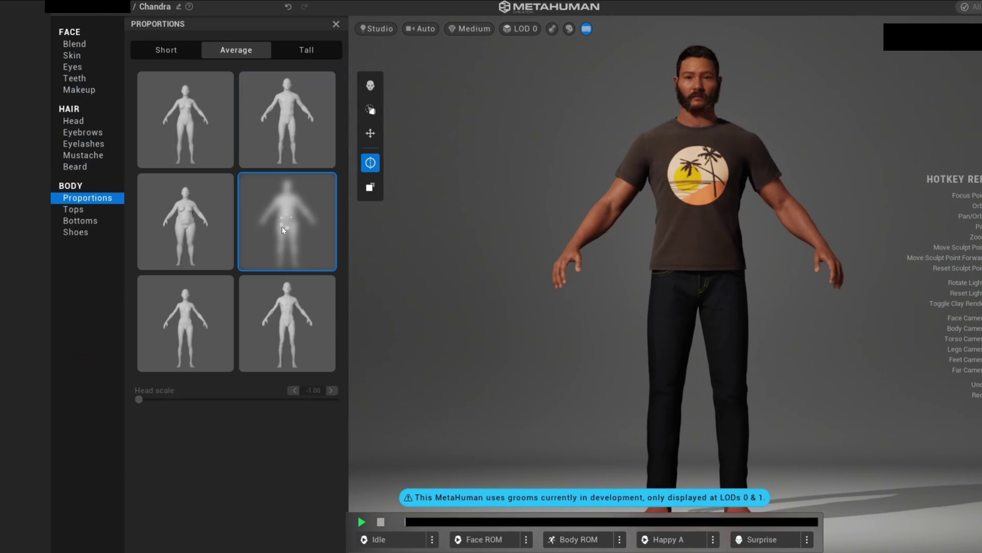
pyautogui.click(220, 129)
pyautogui.click(201, 223)
pyautogui.click(269, 127)
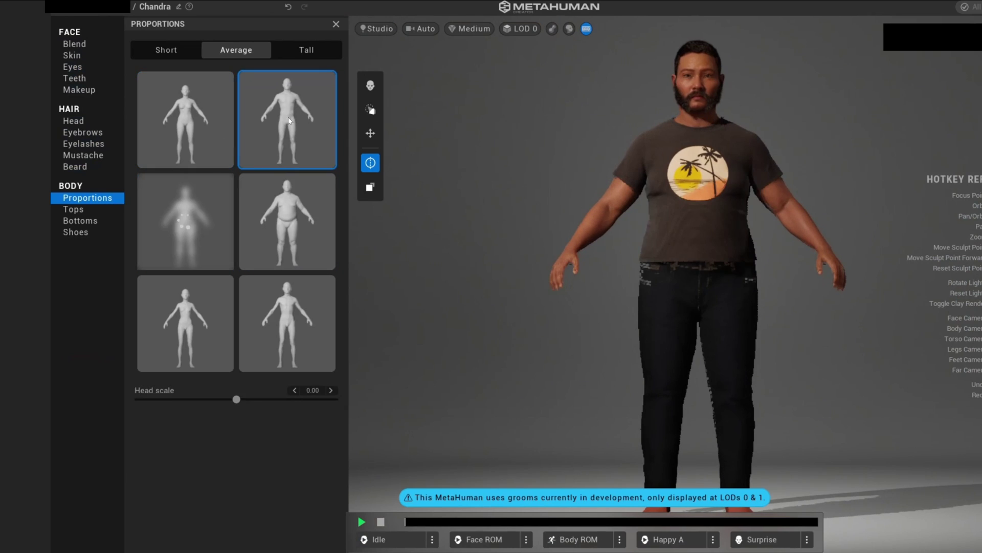
# Compare the hoodie, Sweater, Crewneck T-shirt and no top, settling on the Button Down Shirt.
pyautogui.click(70, 210)
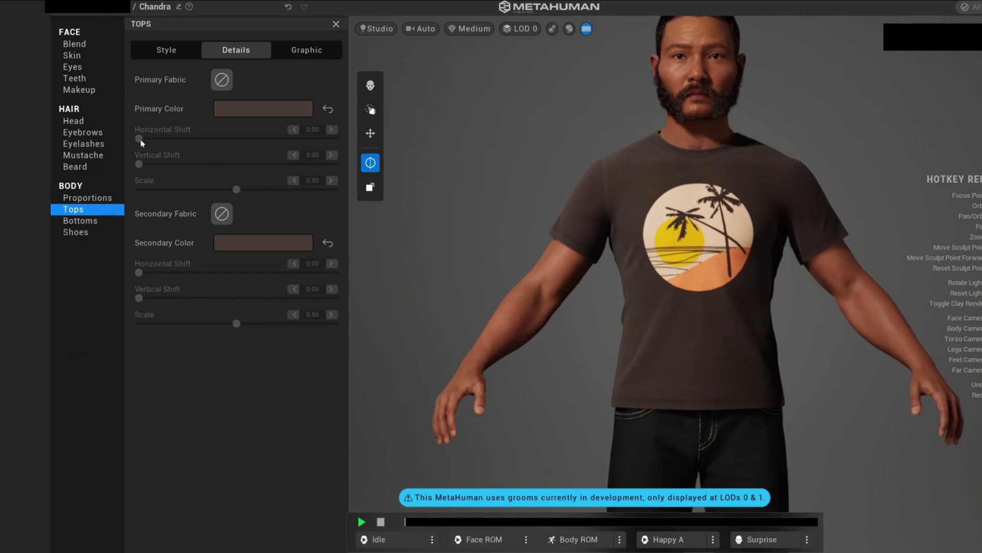
pyautogui.click(165, 50)
pyautogui.click(295, 218)
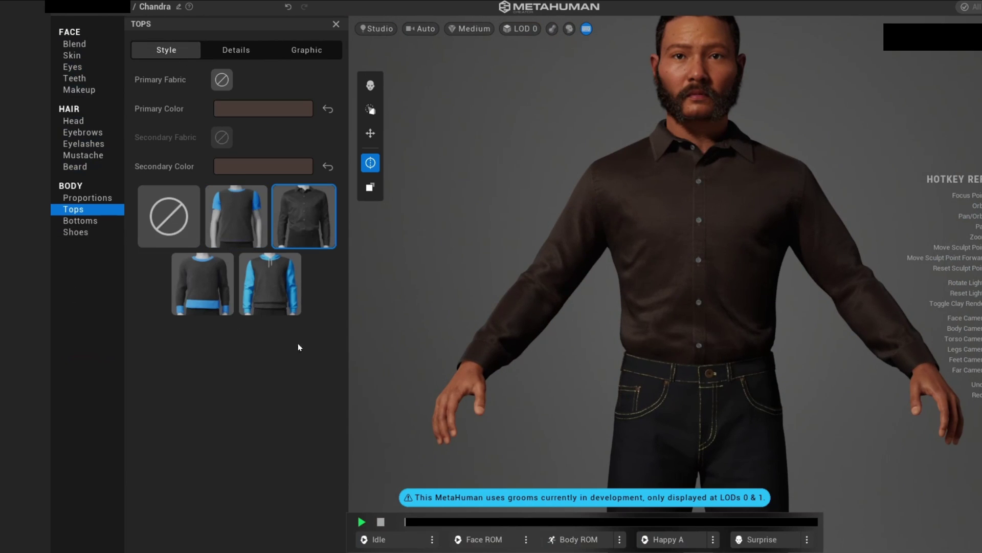
pyautogui.click(283, 314)
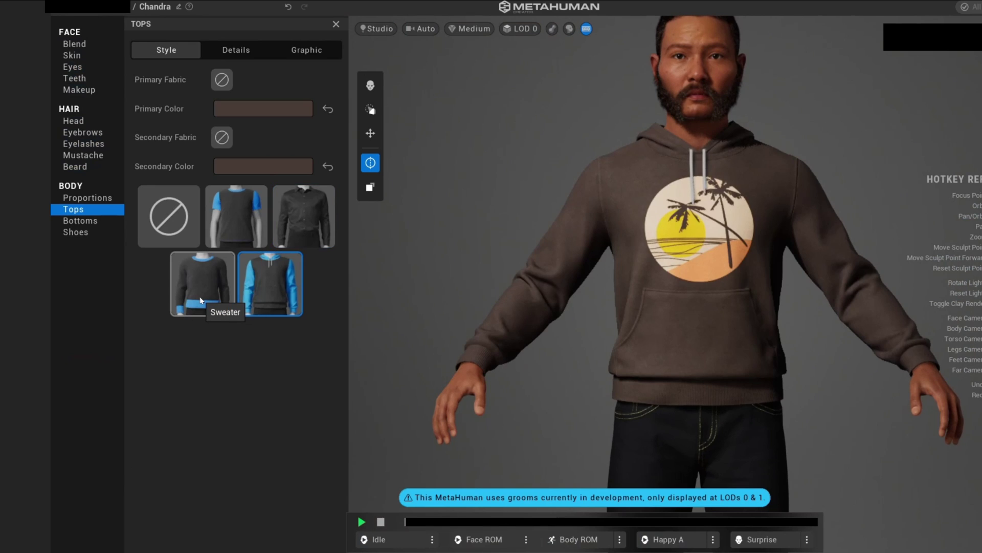
pyautogui.click(200, 296)
pyautogui.click(330, 228)
pyautogui.click(247, 220)
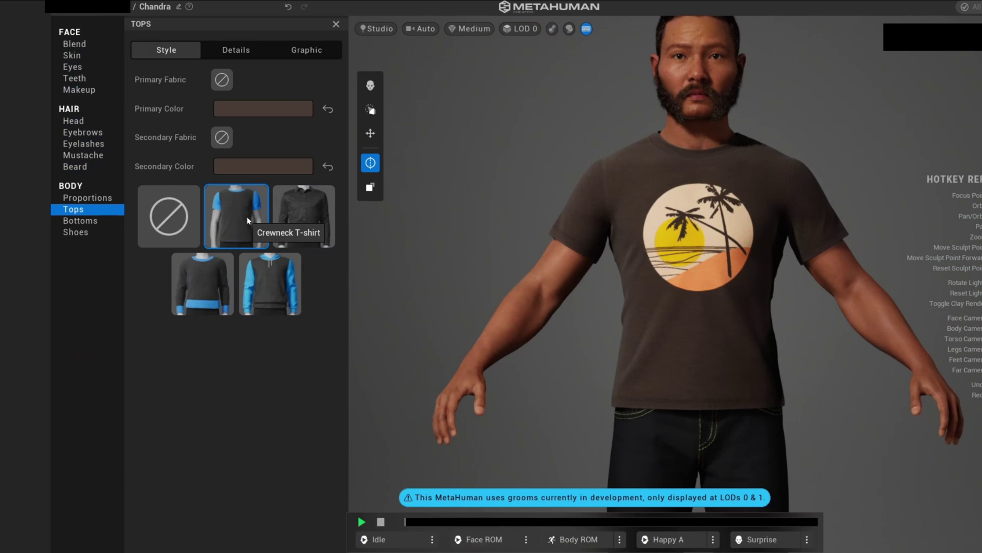
pyautogui.click(146, 223)
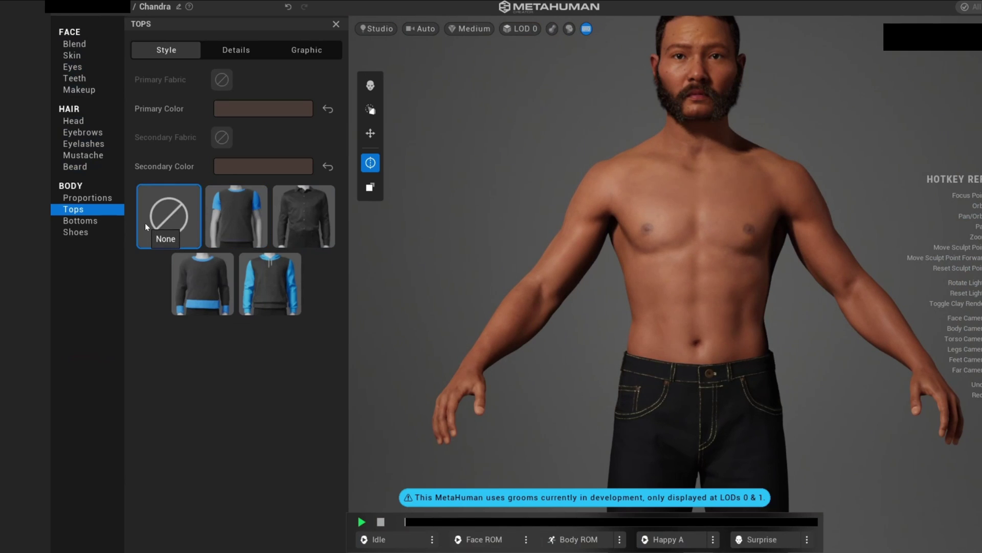
pyautogui.click(283, 220)
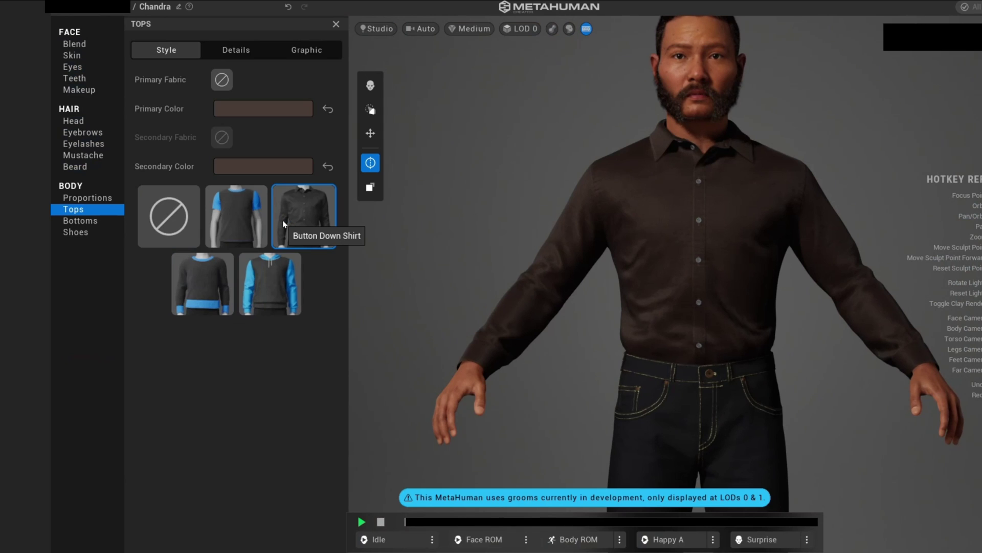
pyautogui.scroll(-3, 642, 379)
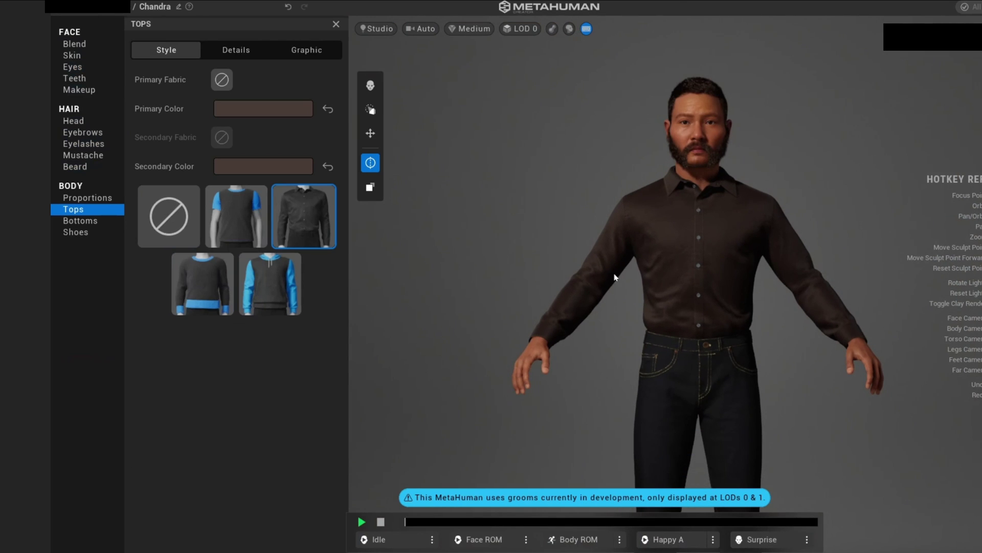
# Try the yoga shorts, then dress the character in slacks.
pyautogui.click(82, 221)
pyautogui.click(167, 49)
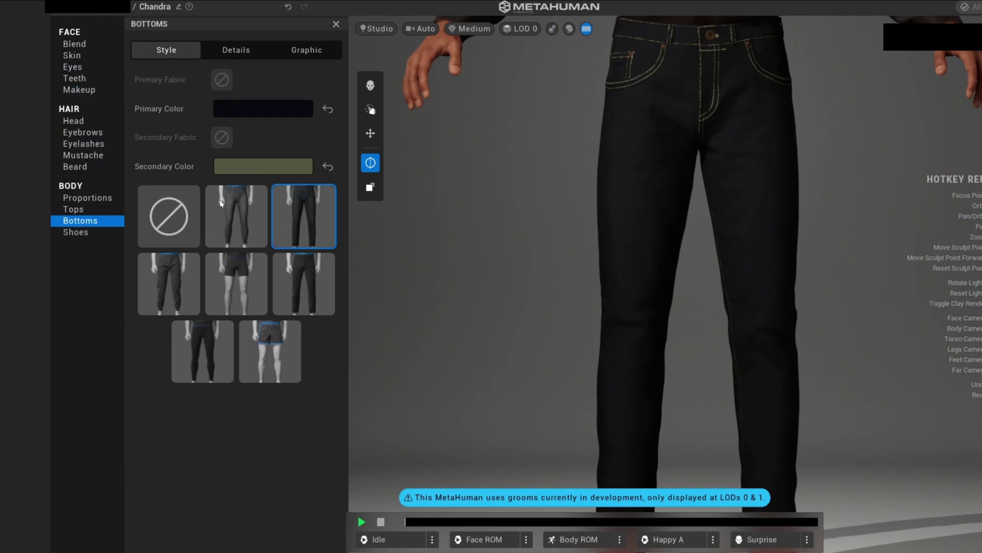
pyautogui.click(245, 256)
pyautogui.click(321, 280)
# Put the character in loafers and zoom out to view the full outfit.
pyautogui.click(103, 233)
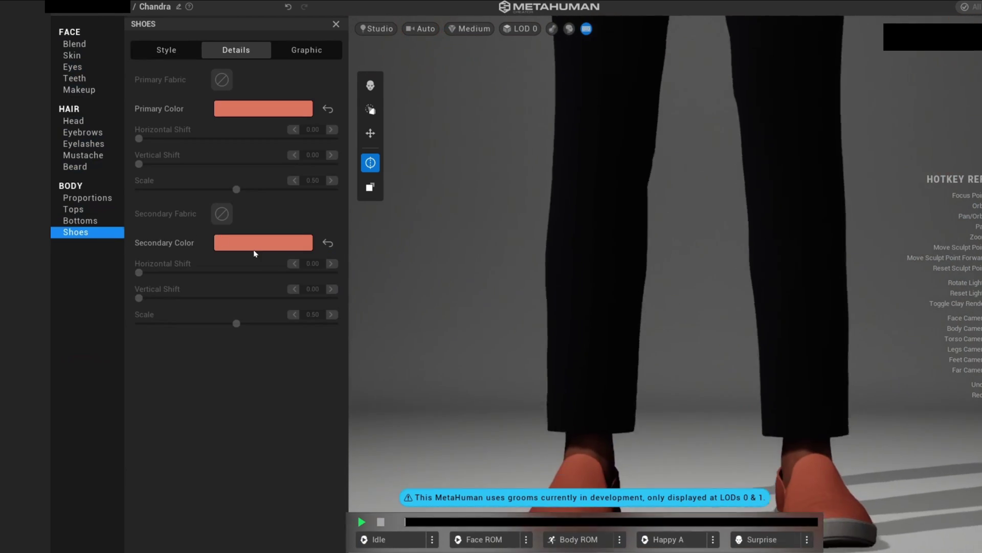
pyautogui.click(166, 50)
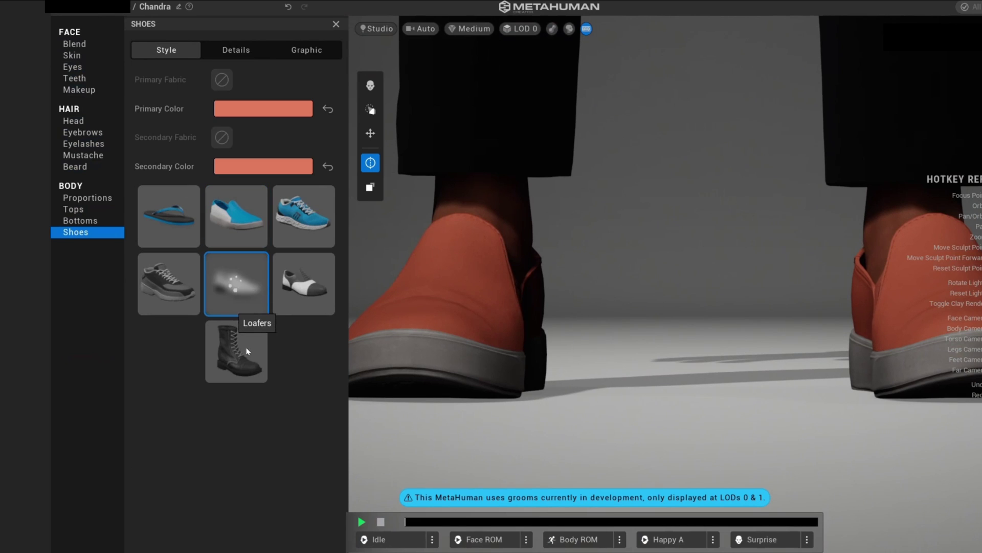
pyautogui.click(236, 284)
pyautogui.scroll(-3, 540, 247)
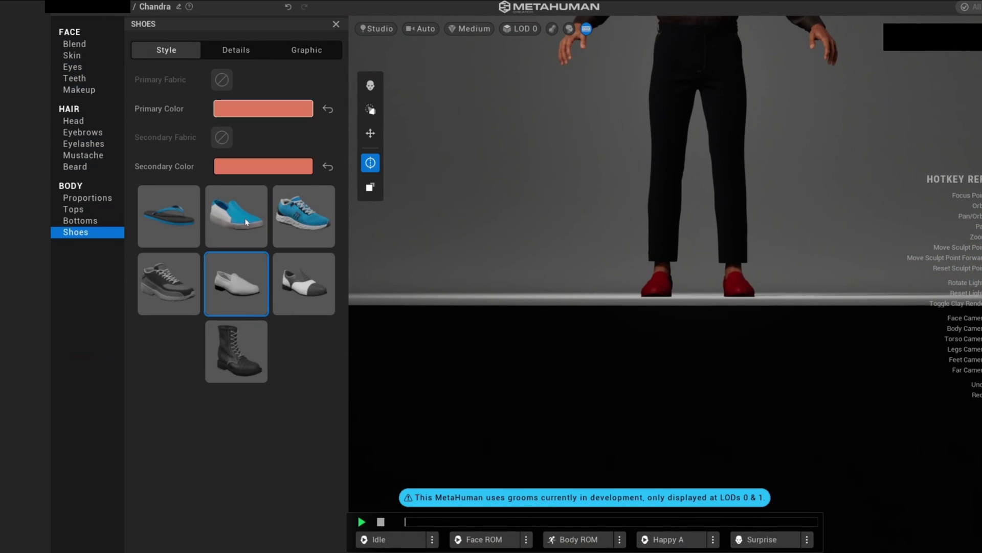
pyautogui.scroll(-2, 682, 205)
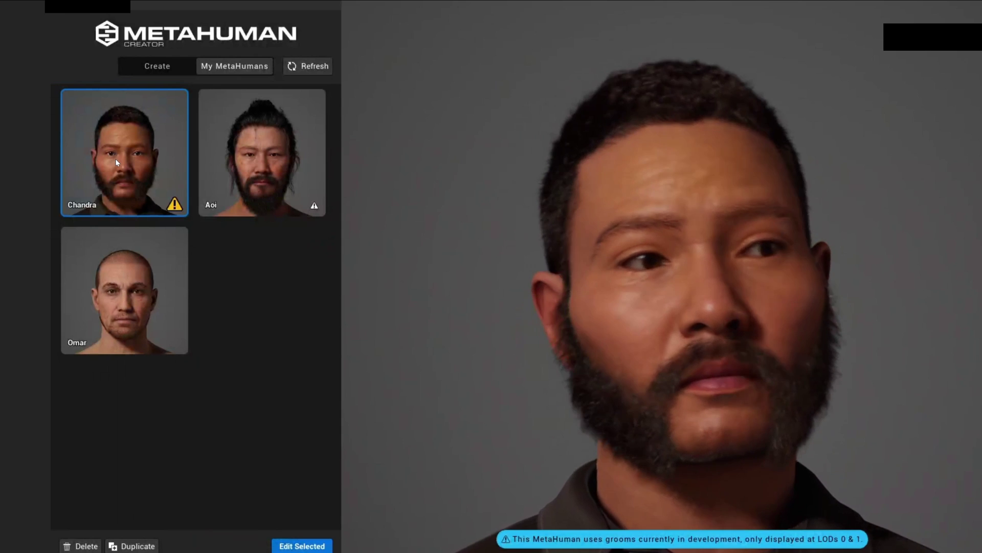
# Open the Omar MetaHuman from My MetaHumans.
pyautogui.click(126, 318)
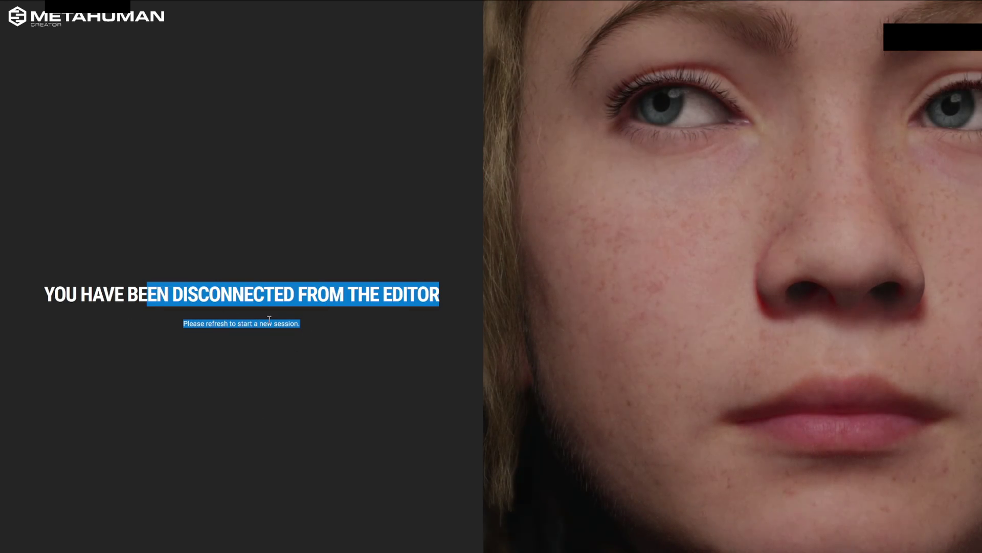
pyautogui.click(324, 400)
pyautogui.moveTo(198, 294); pyautogui.dragTo(408, 295)
pyautogui.click(241, 342)
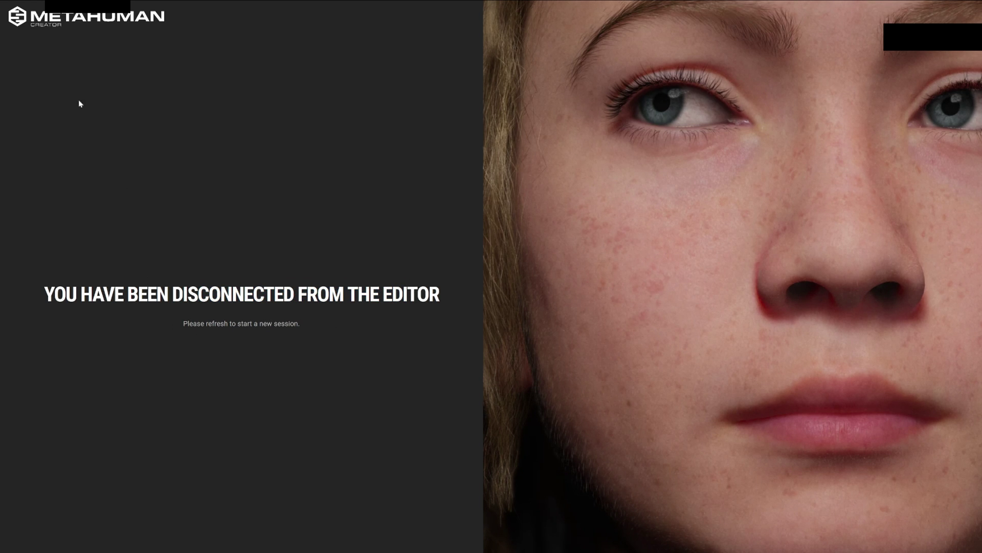